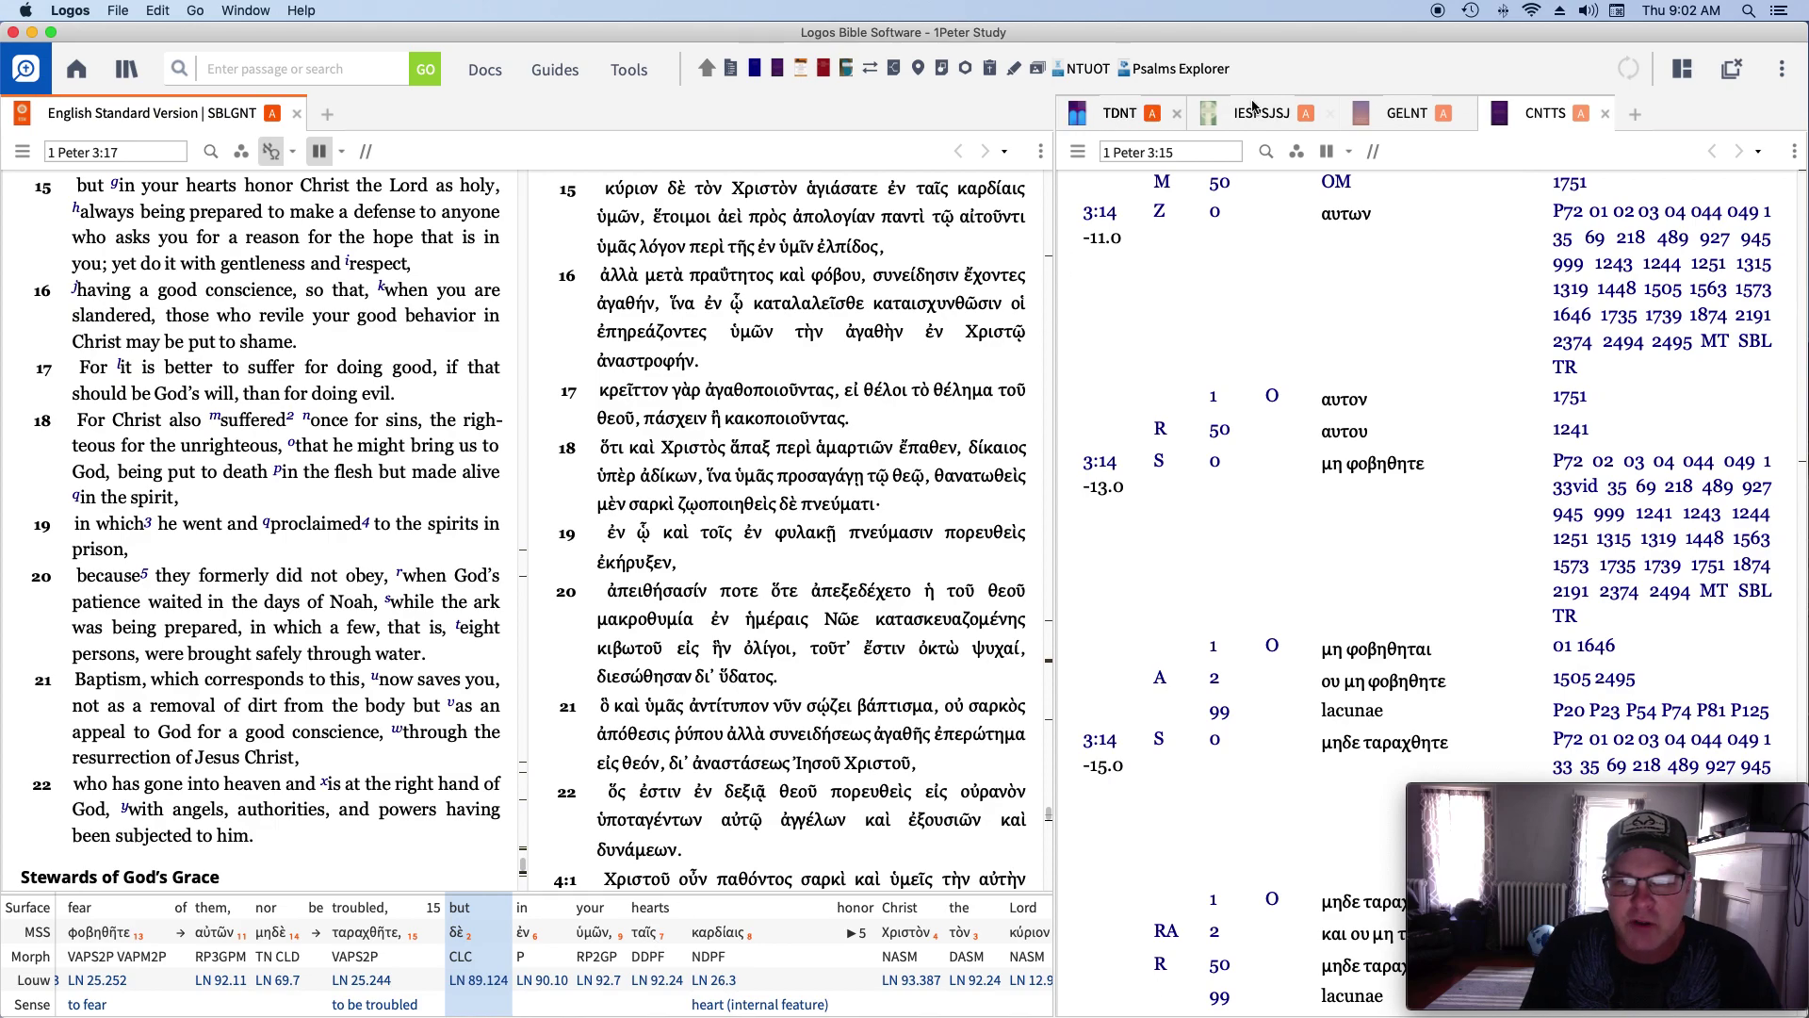
View the open GELNT and IESPSJSJ resources, finishing with TDNT in front.
left_click(1416, 116)
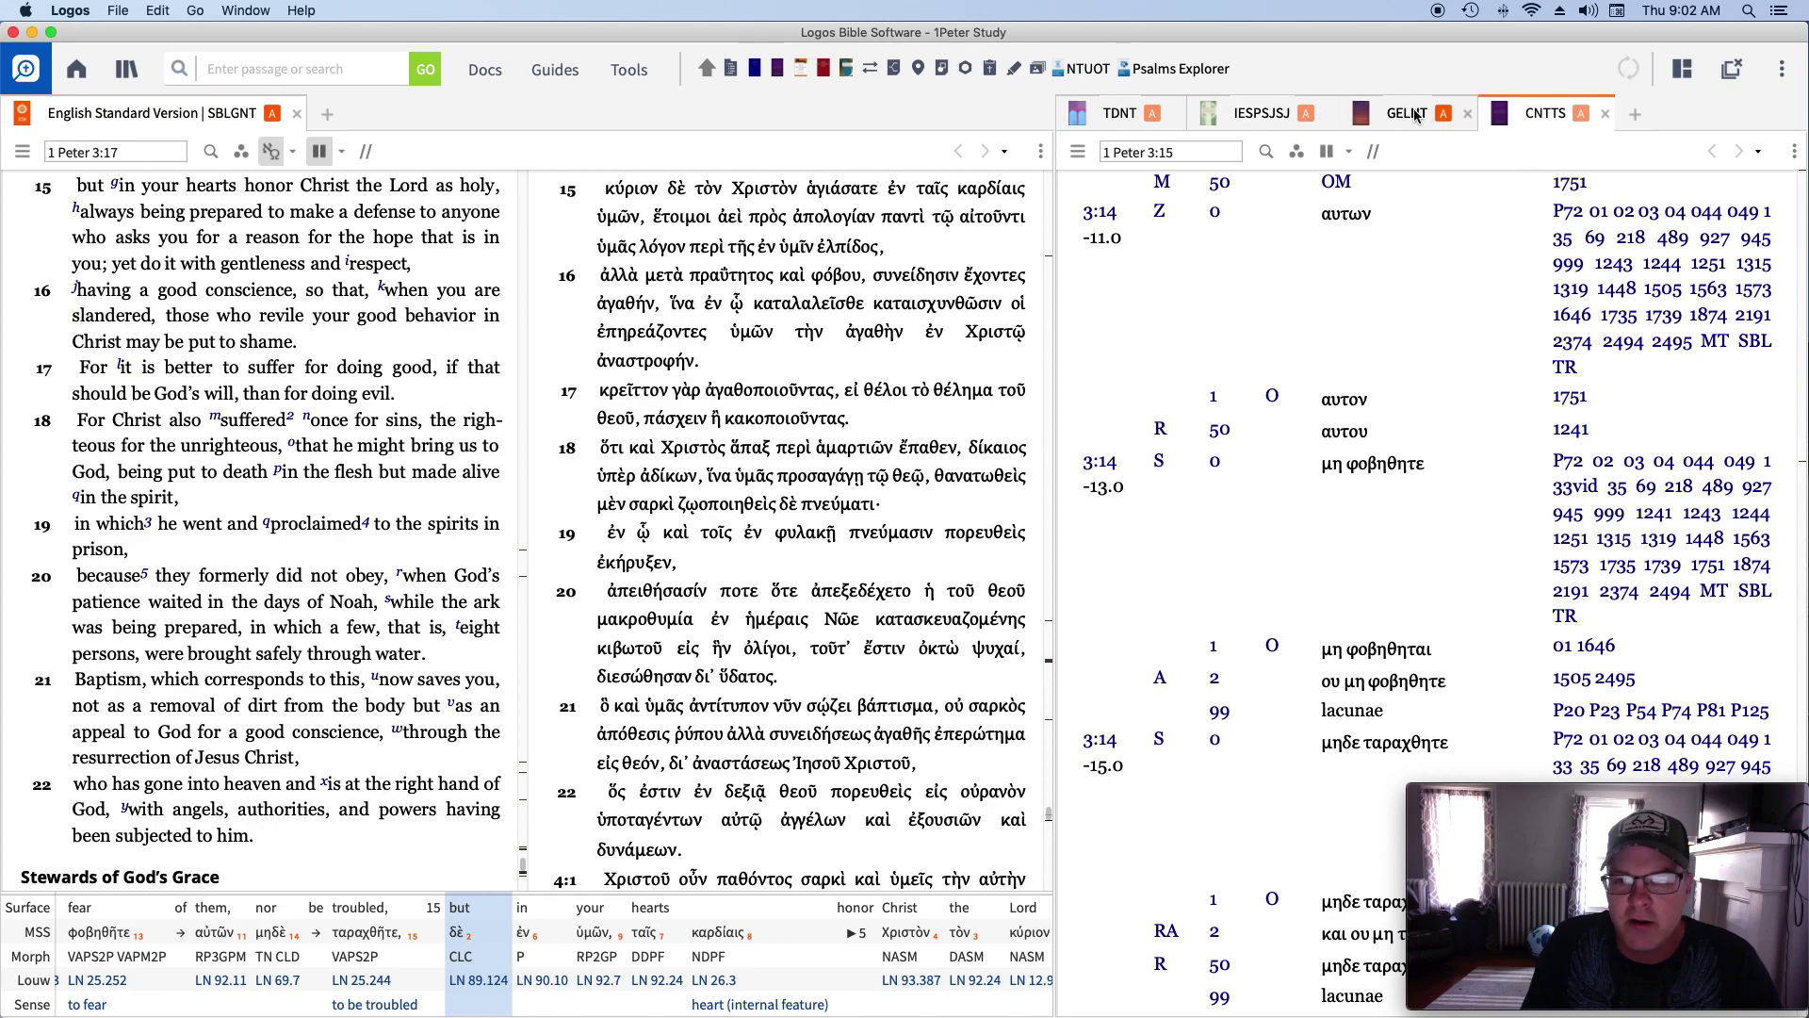
left_click(1417, 116)
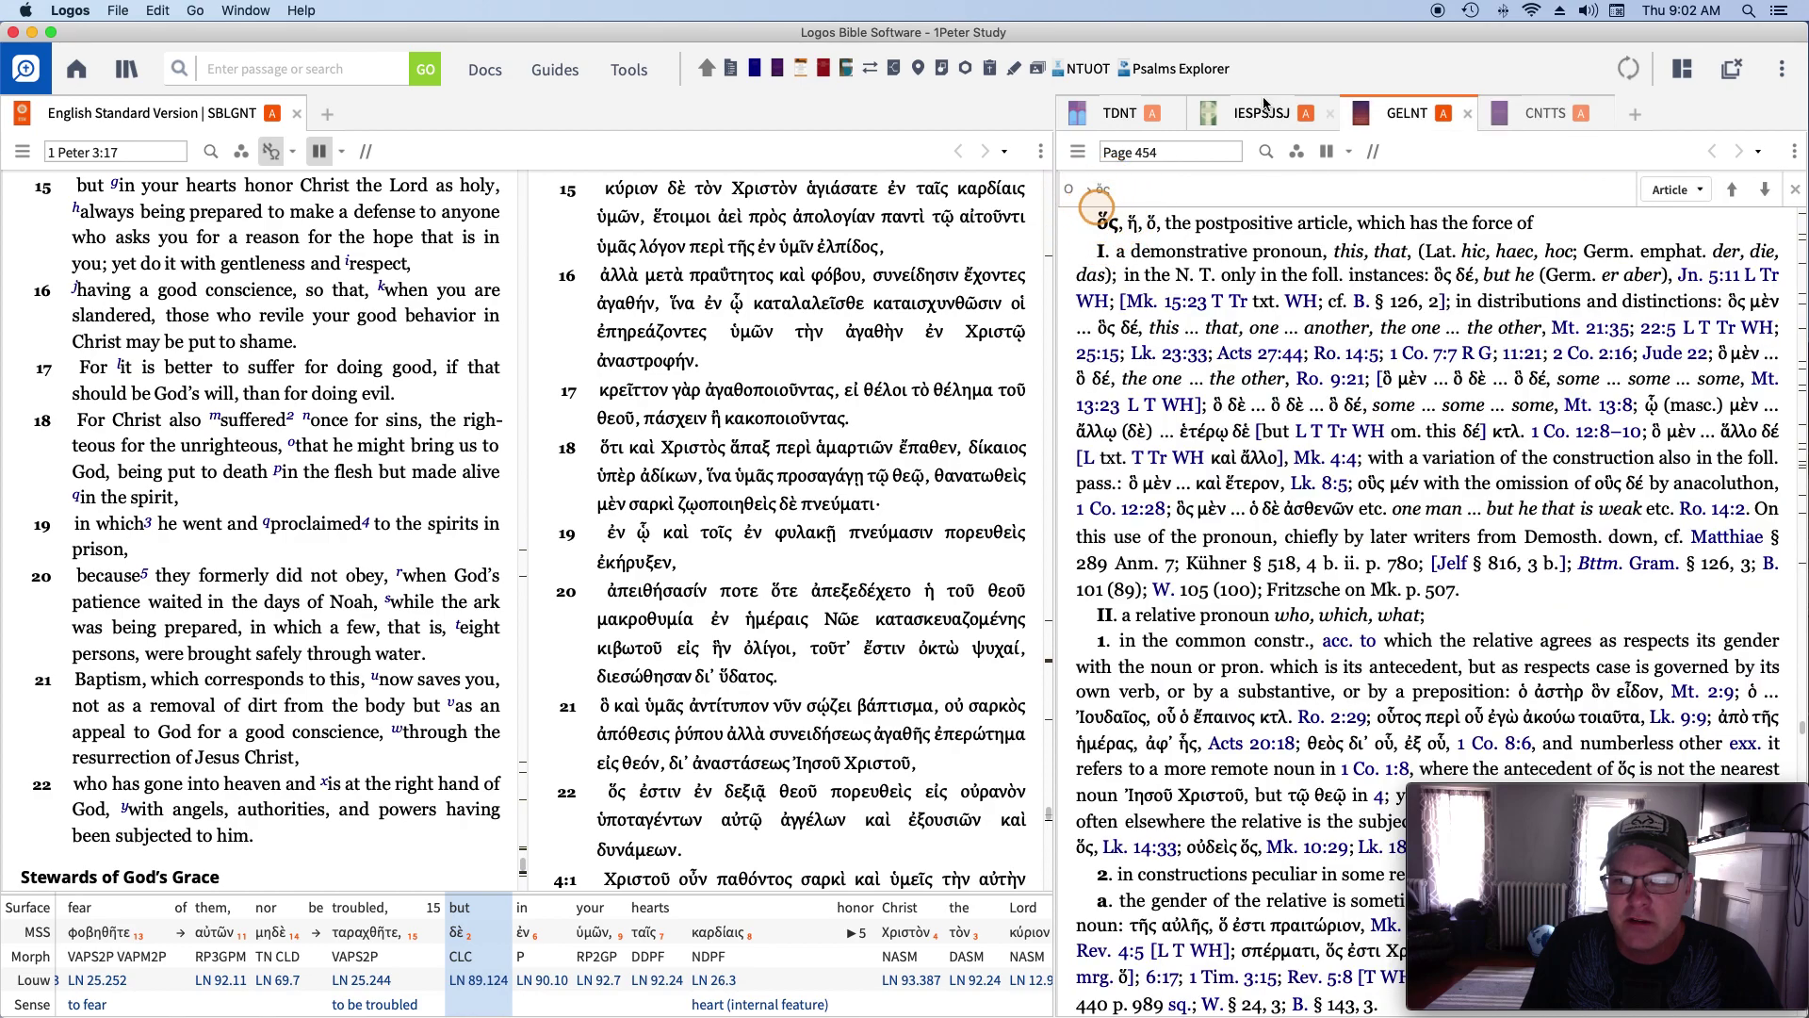
left_click(1259, 114)
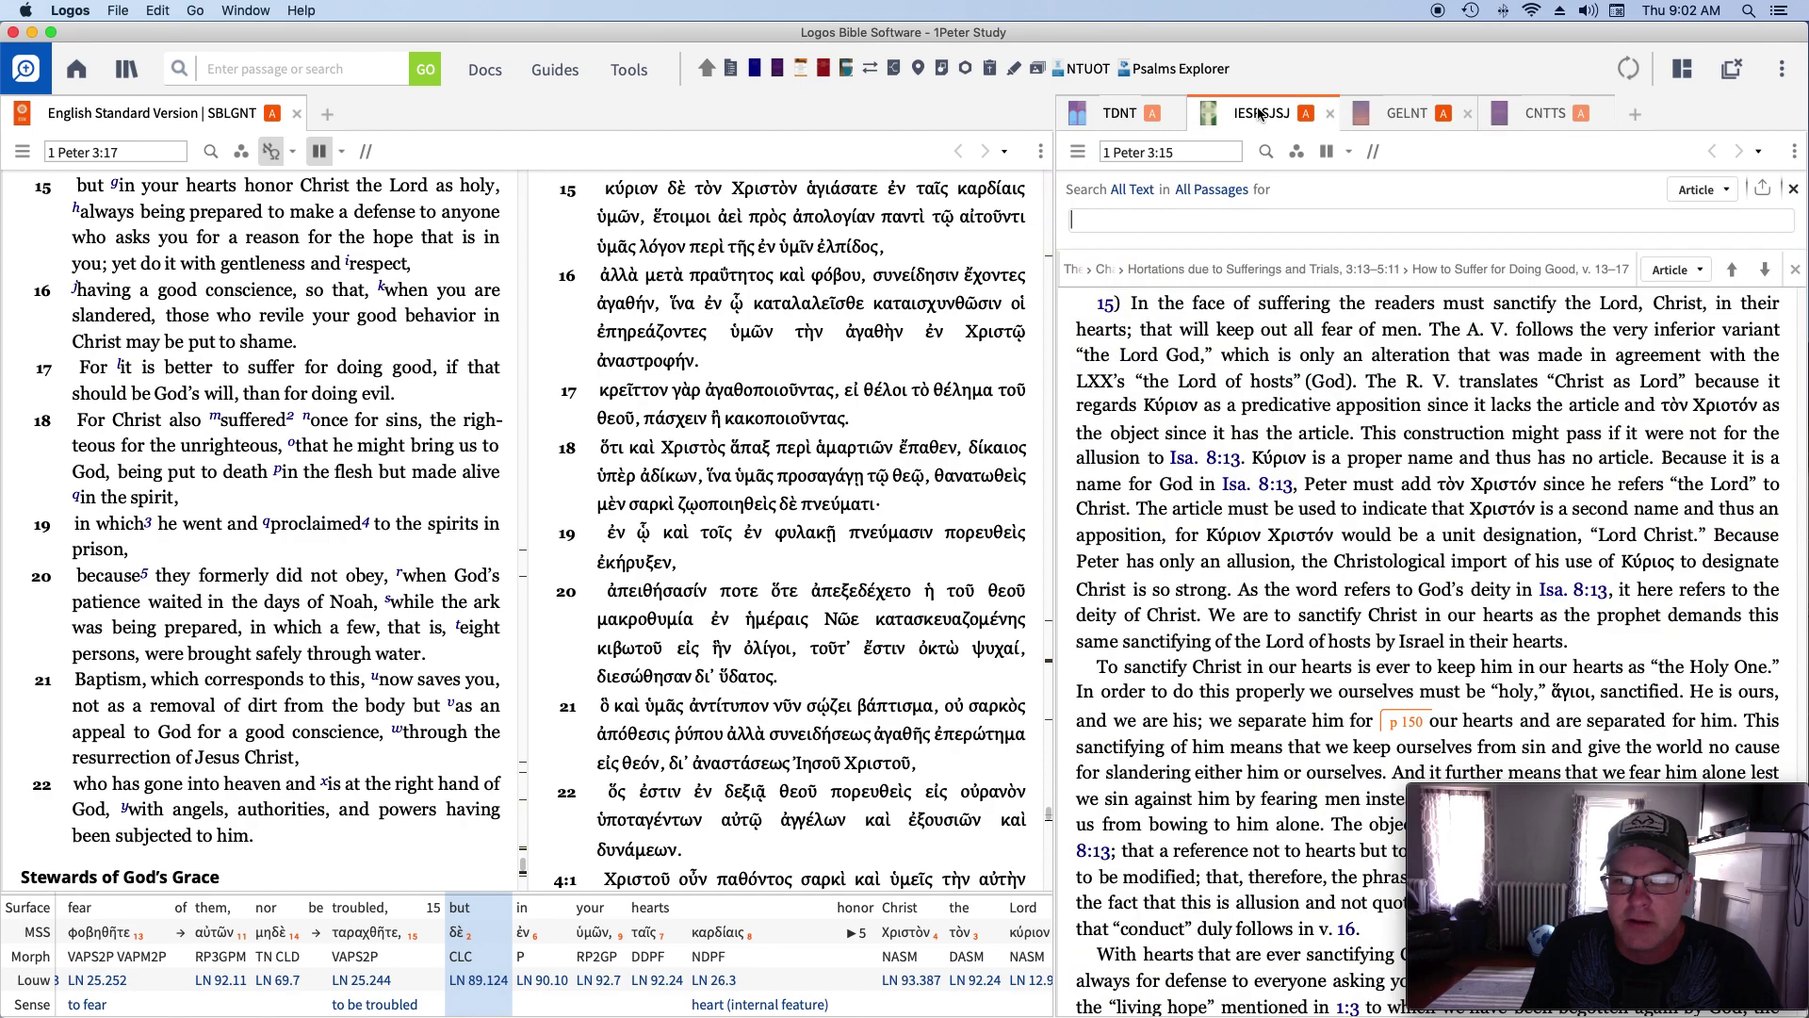
left_click(1119, 114)
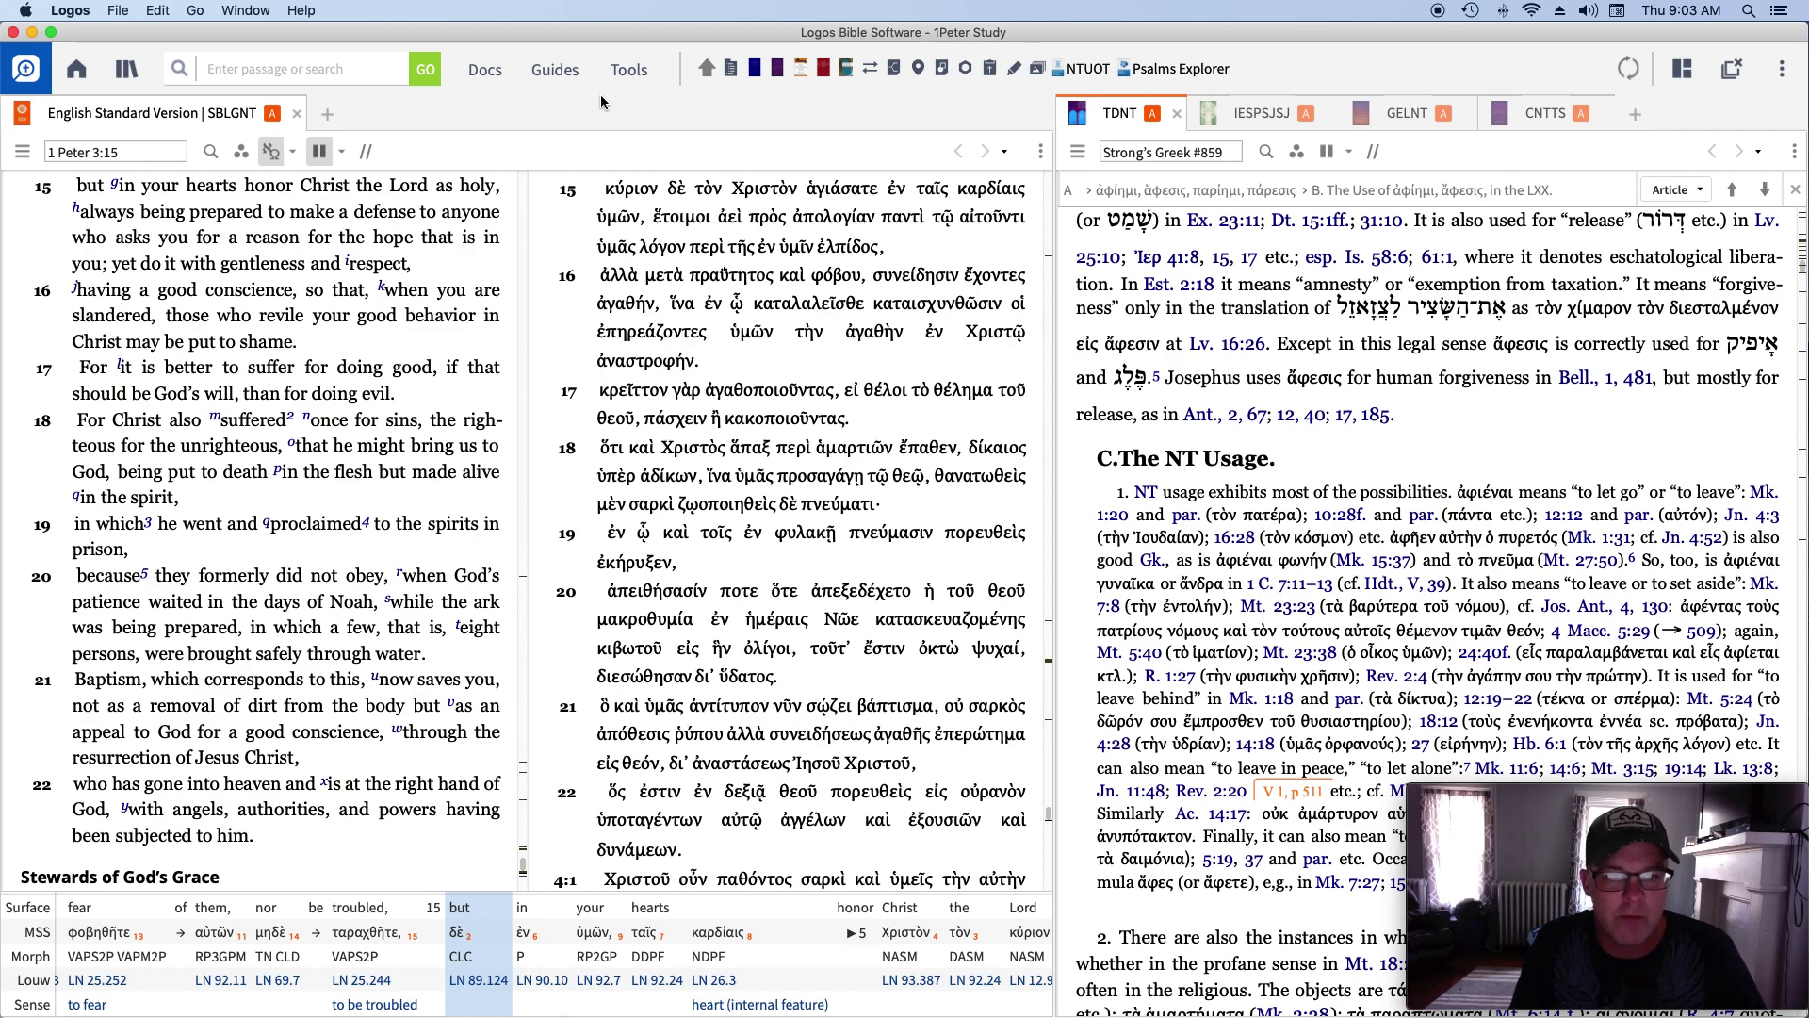
Hide the parallel SBLGNT text and the interlinear rows in the English Standard Version, and view the saved layouts.
left_click(323, 151)
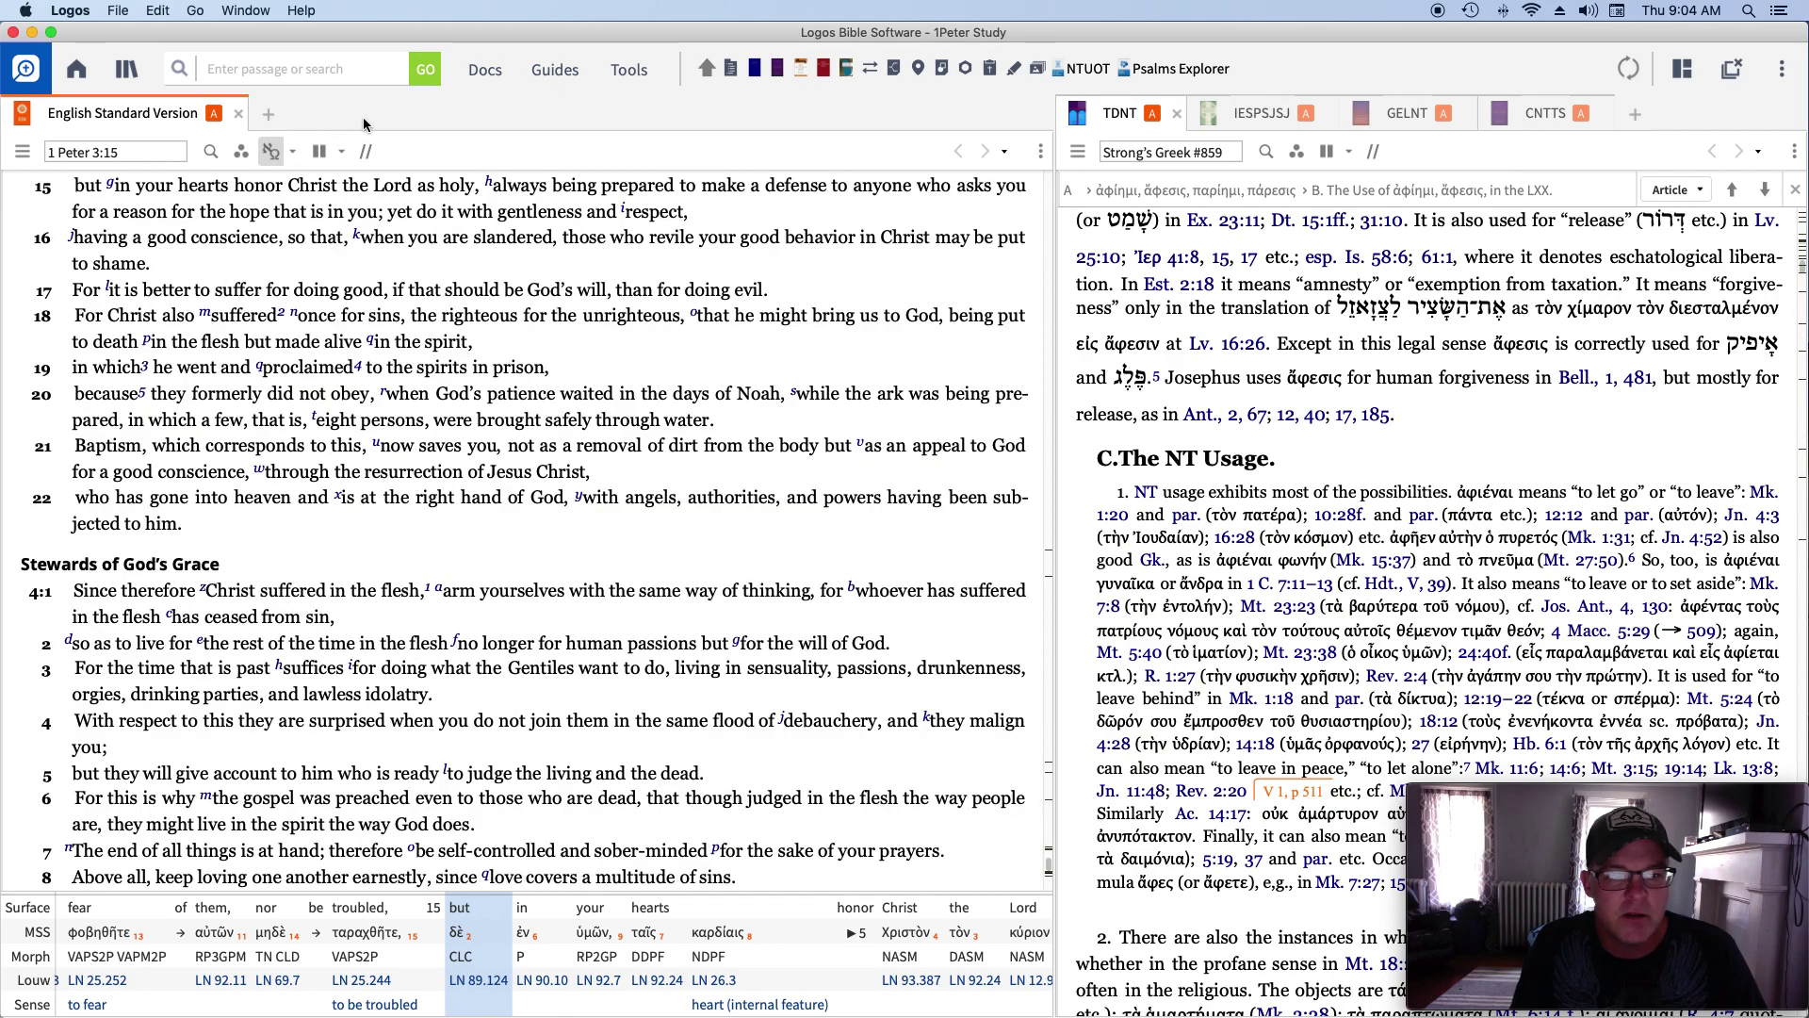
left_click(271, 152)
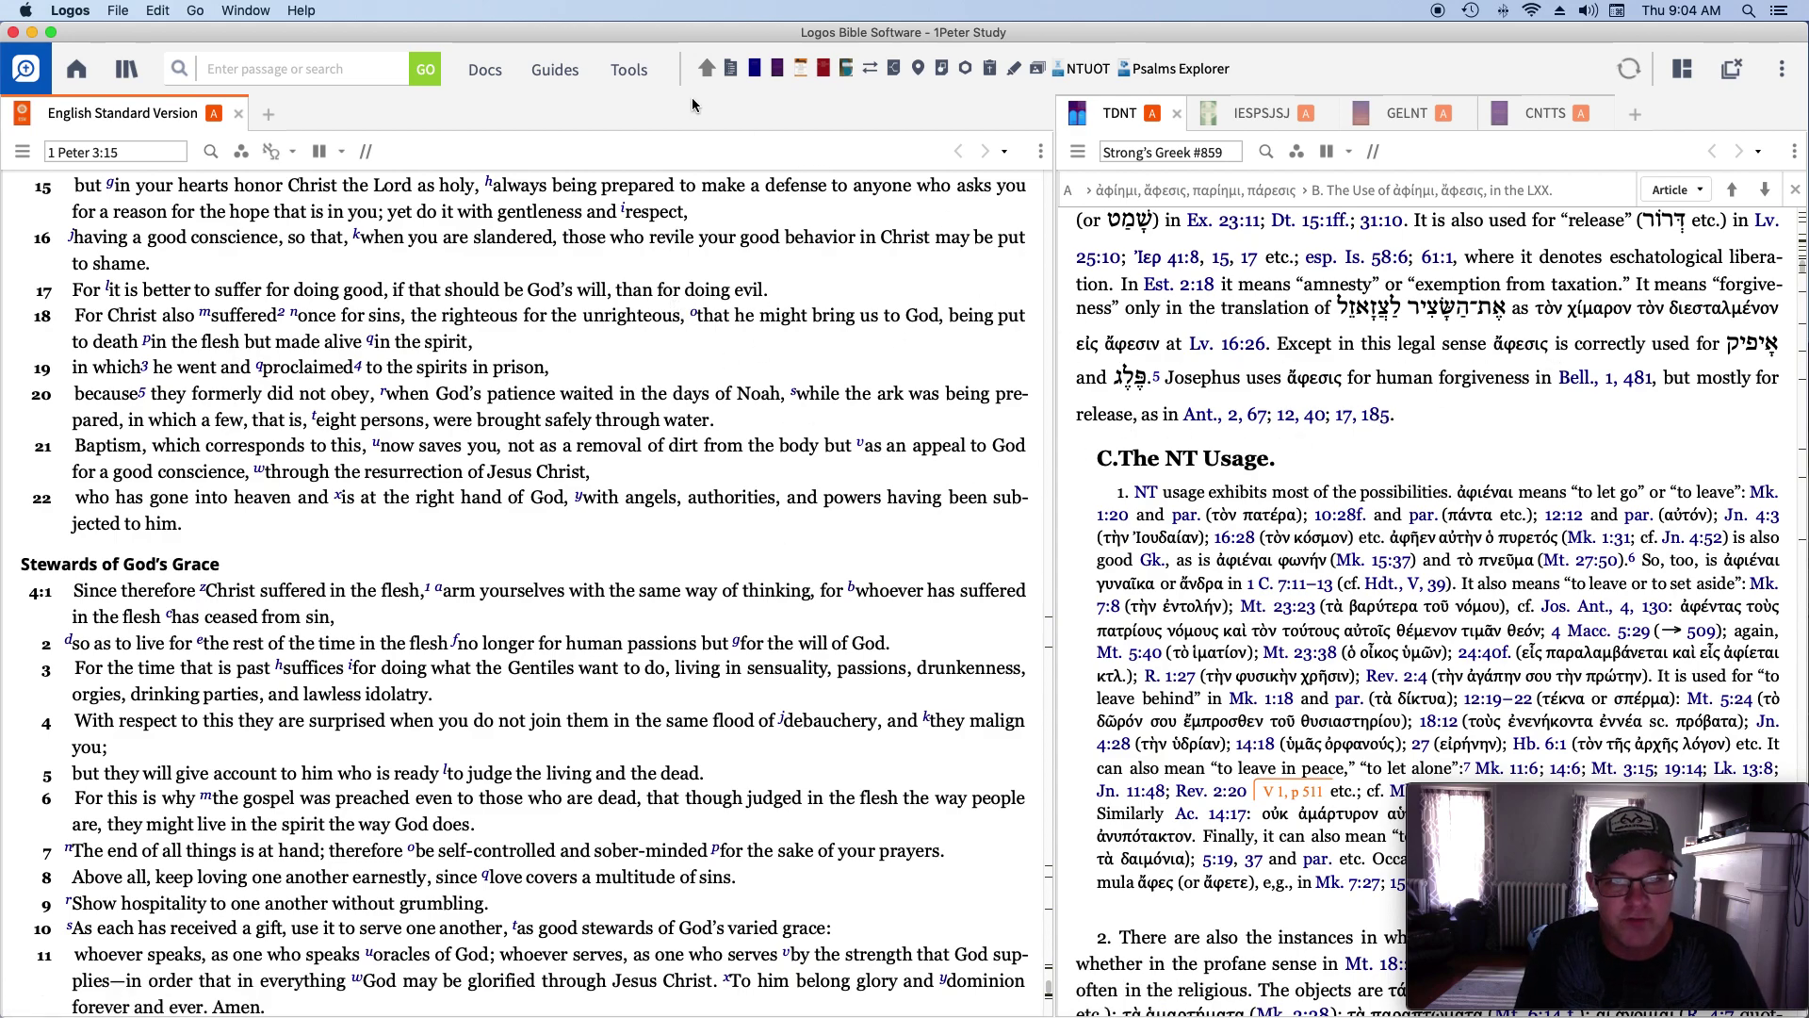
left_click(1683, 70)
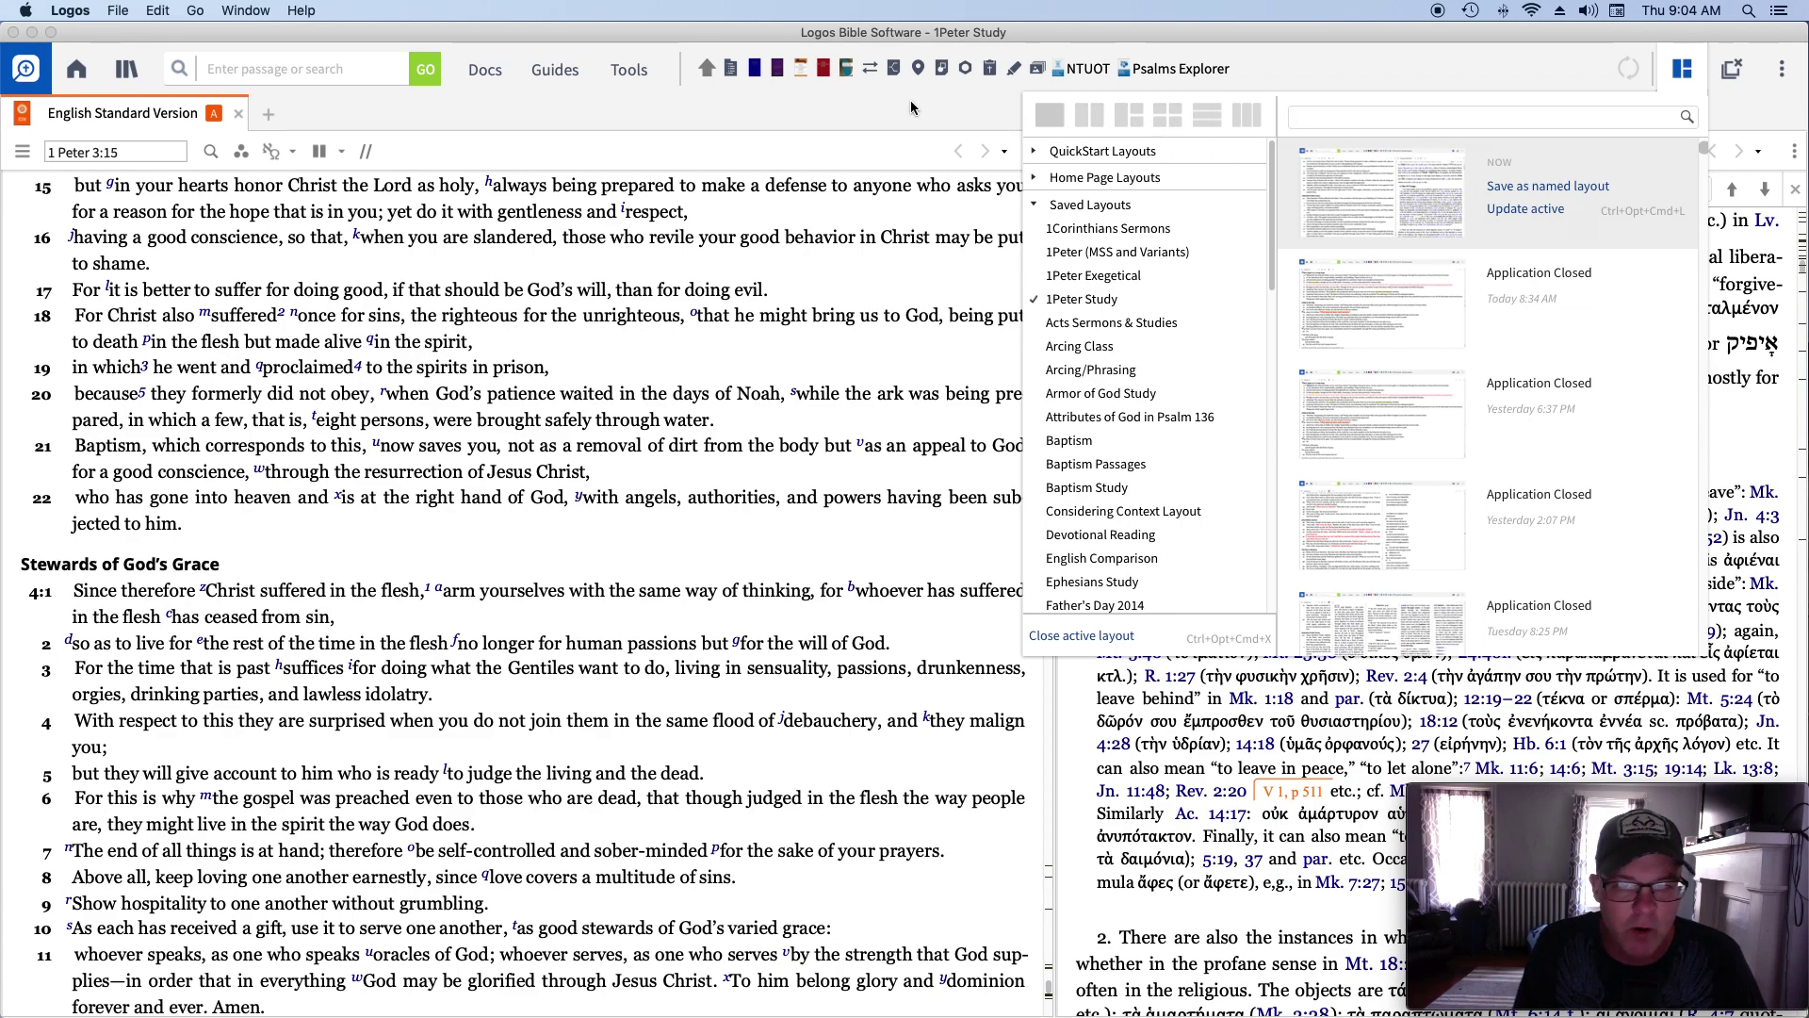
left_click(884, 106)
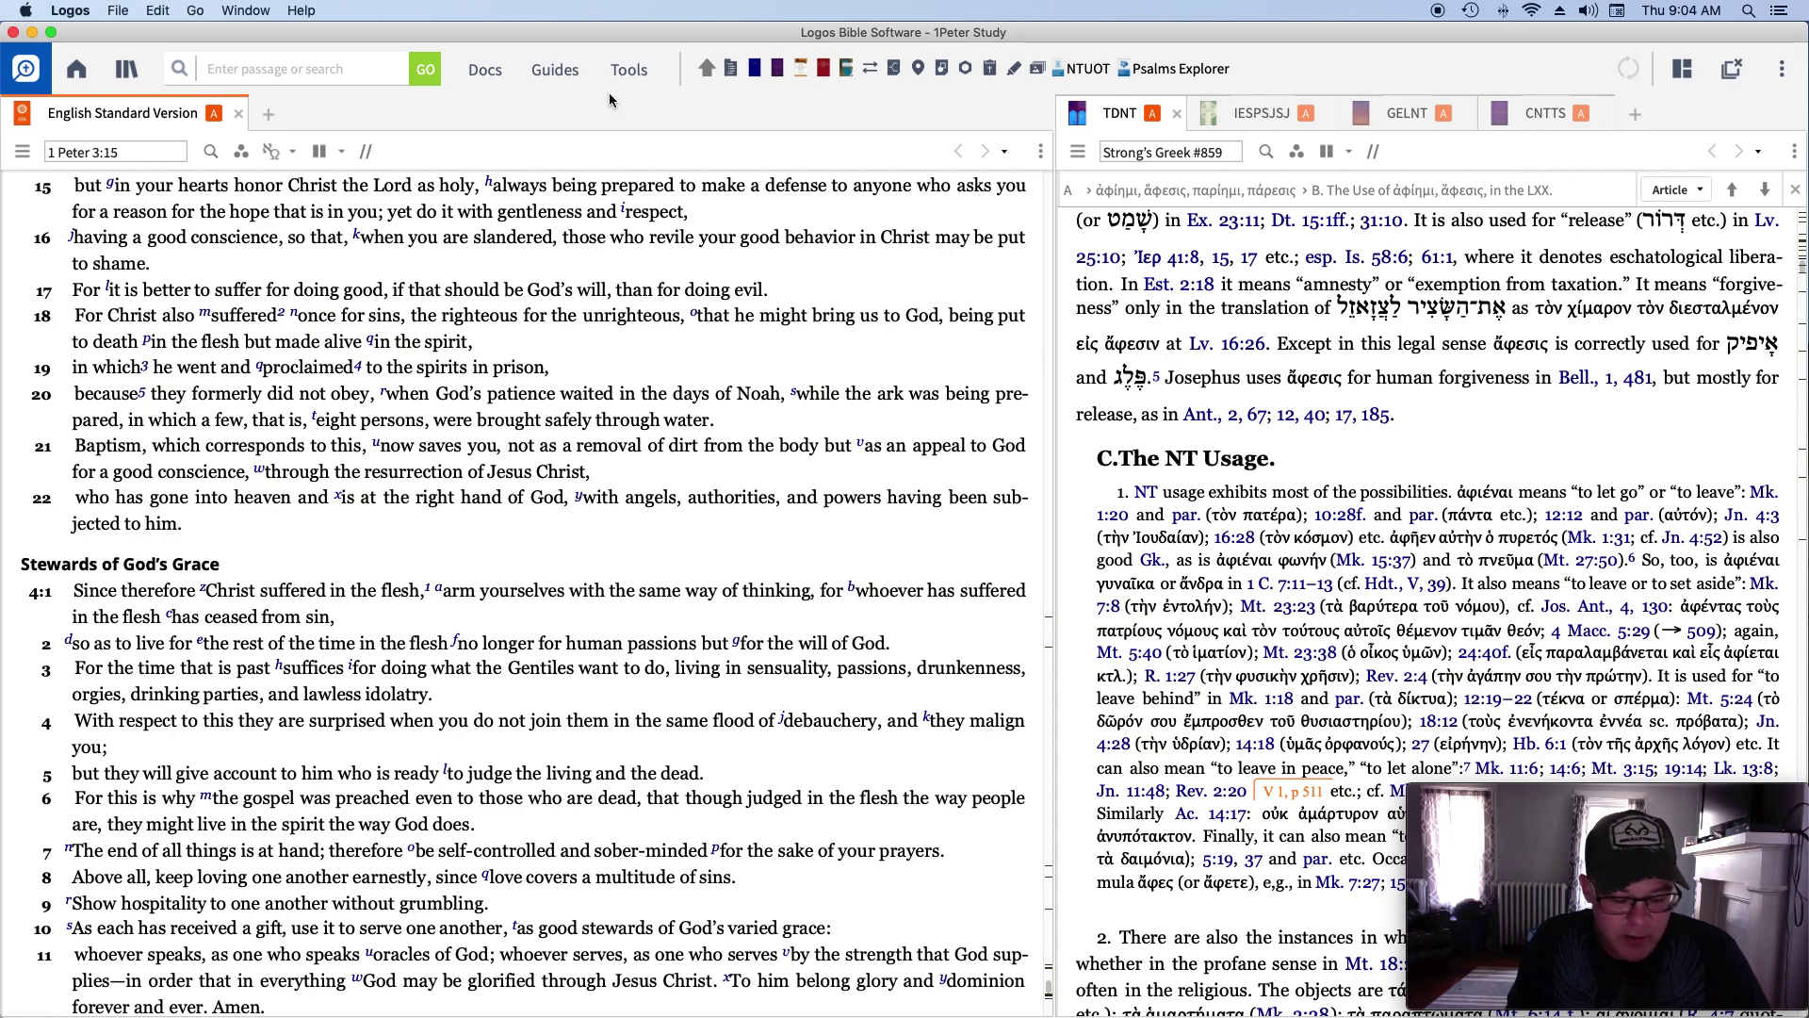
Quit Logos Bible Software and launch it again.
key("cmd+q")
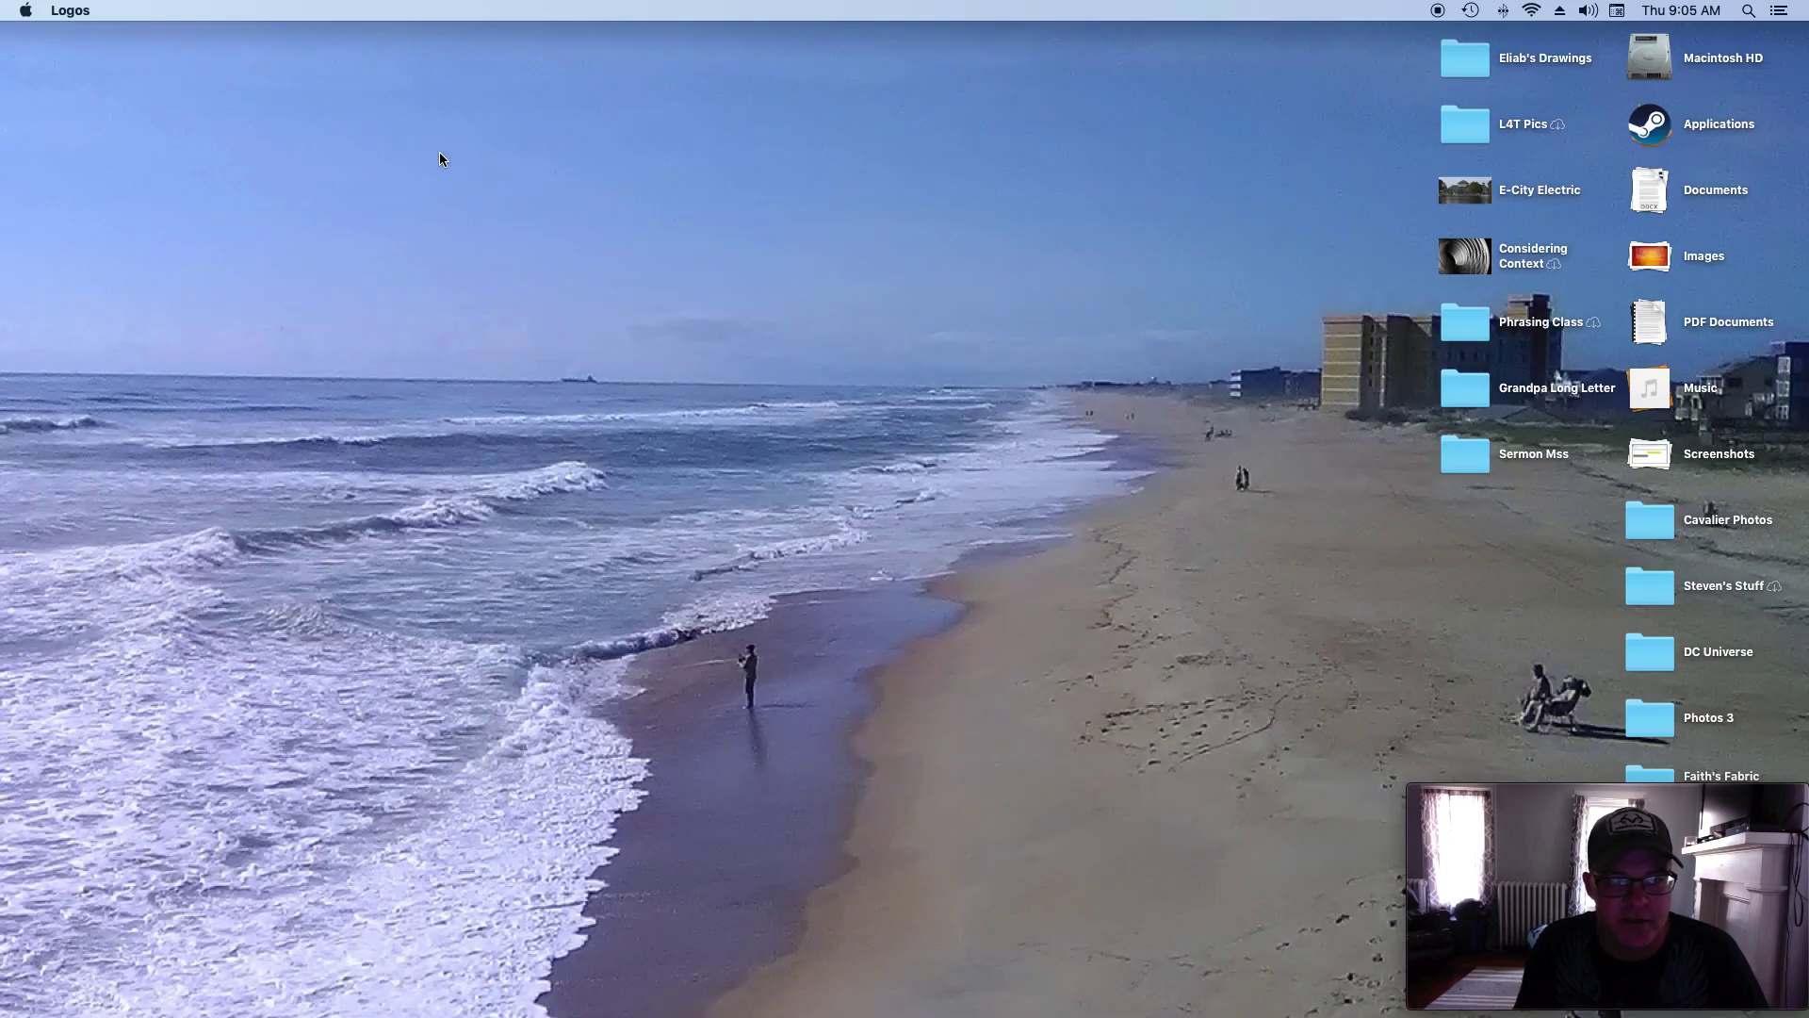
left_click(303, 189)
mouse_move(904, 1016)
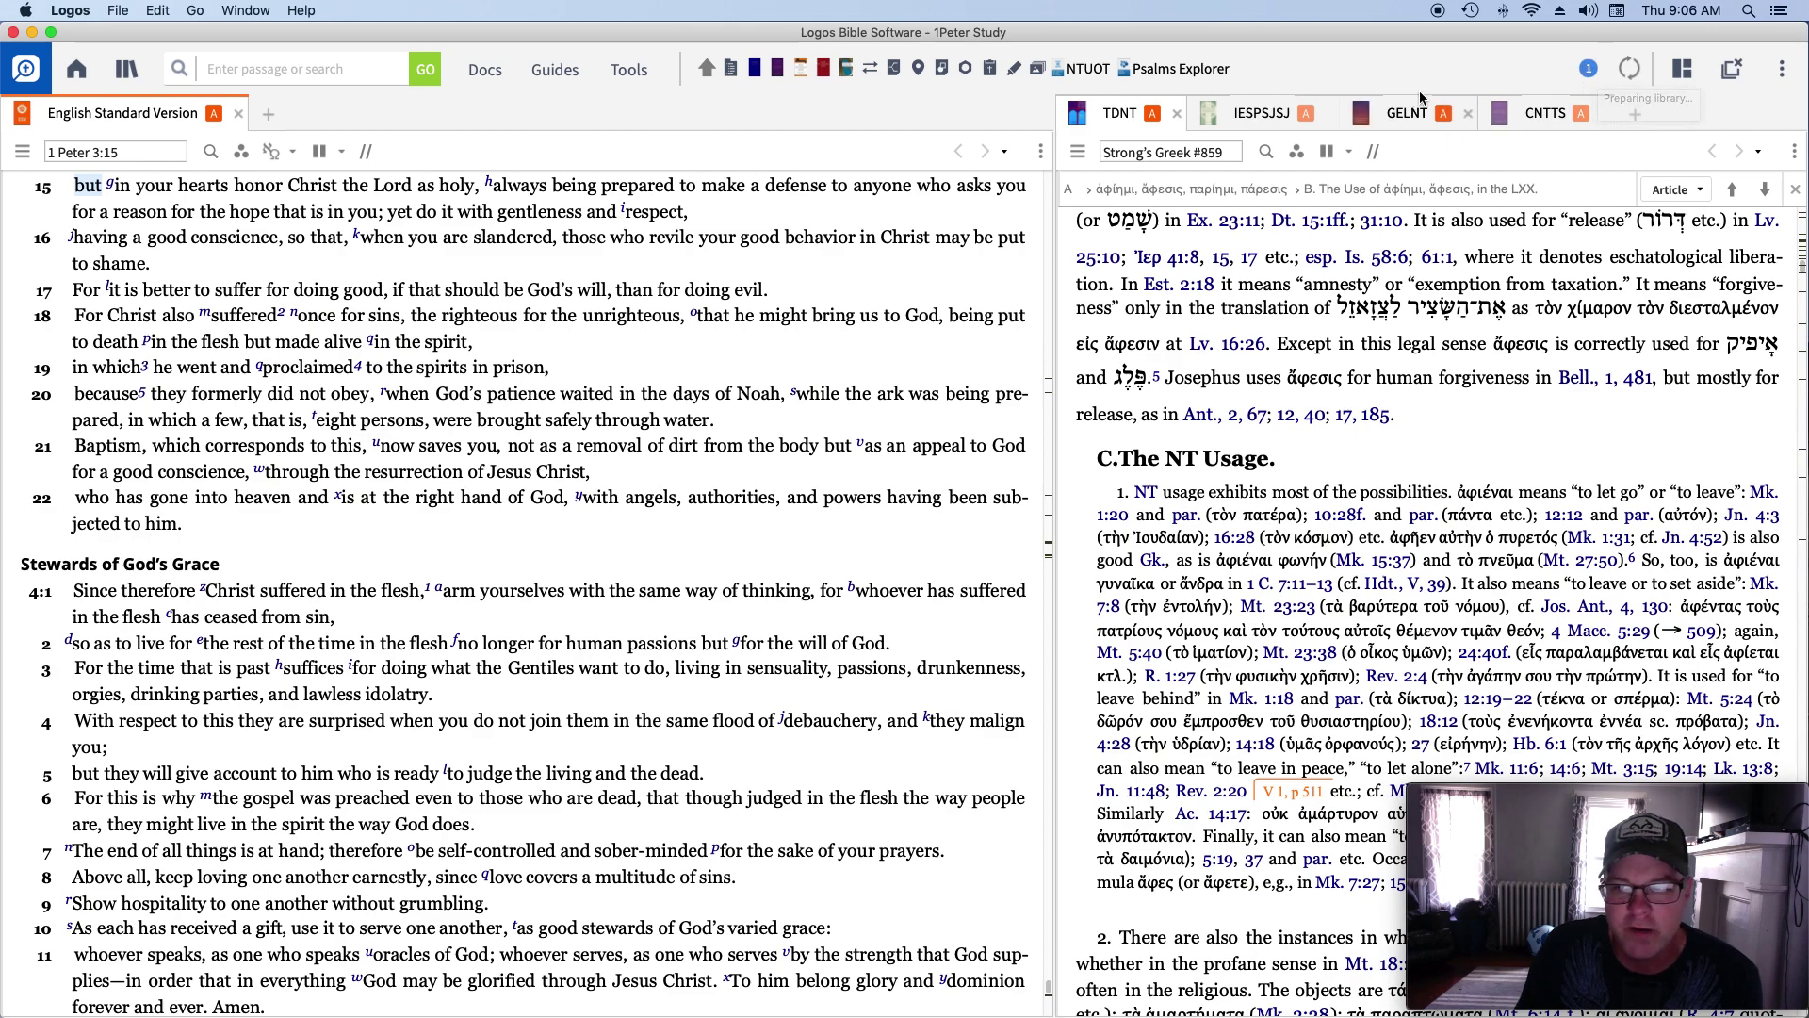
Check the startup notification and open the library list briefly.
left_click(1589, 72)
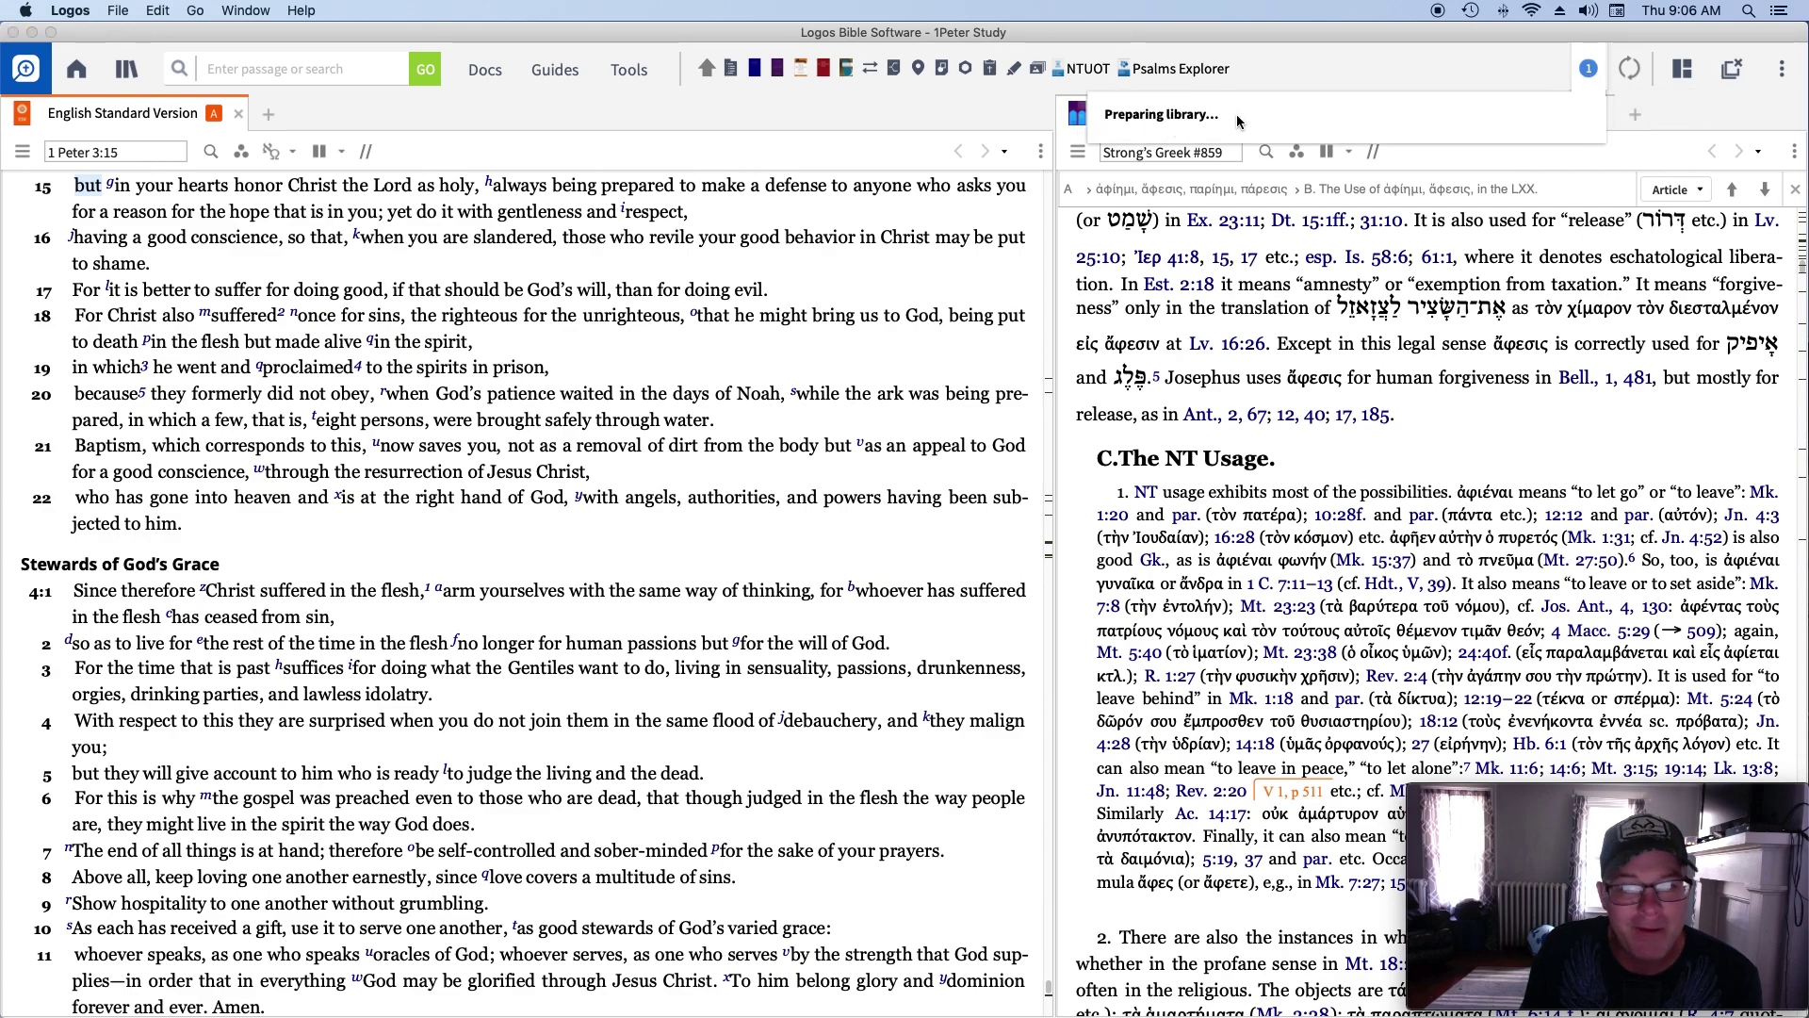
left_click(126, 70)
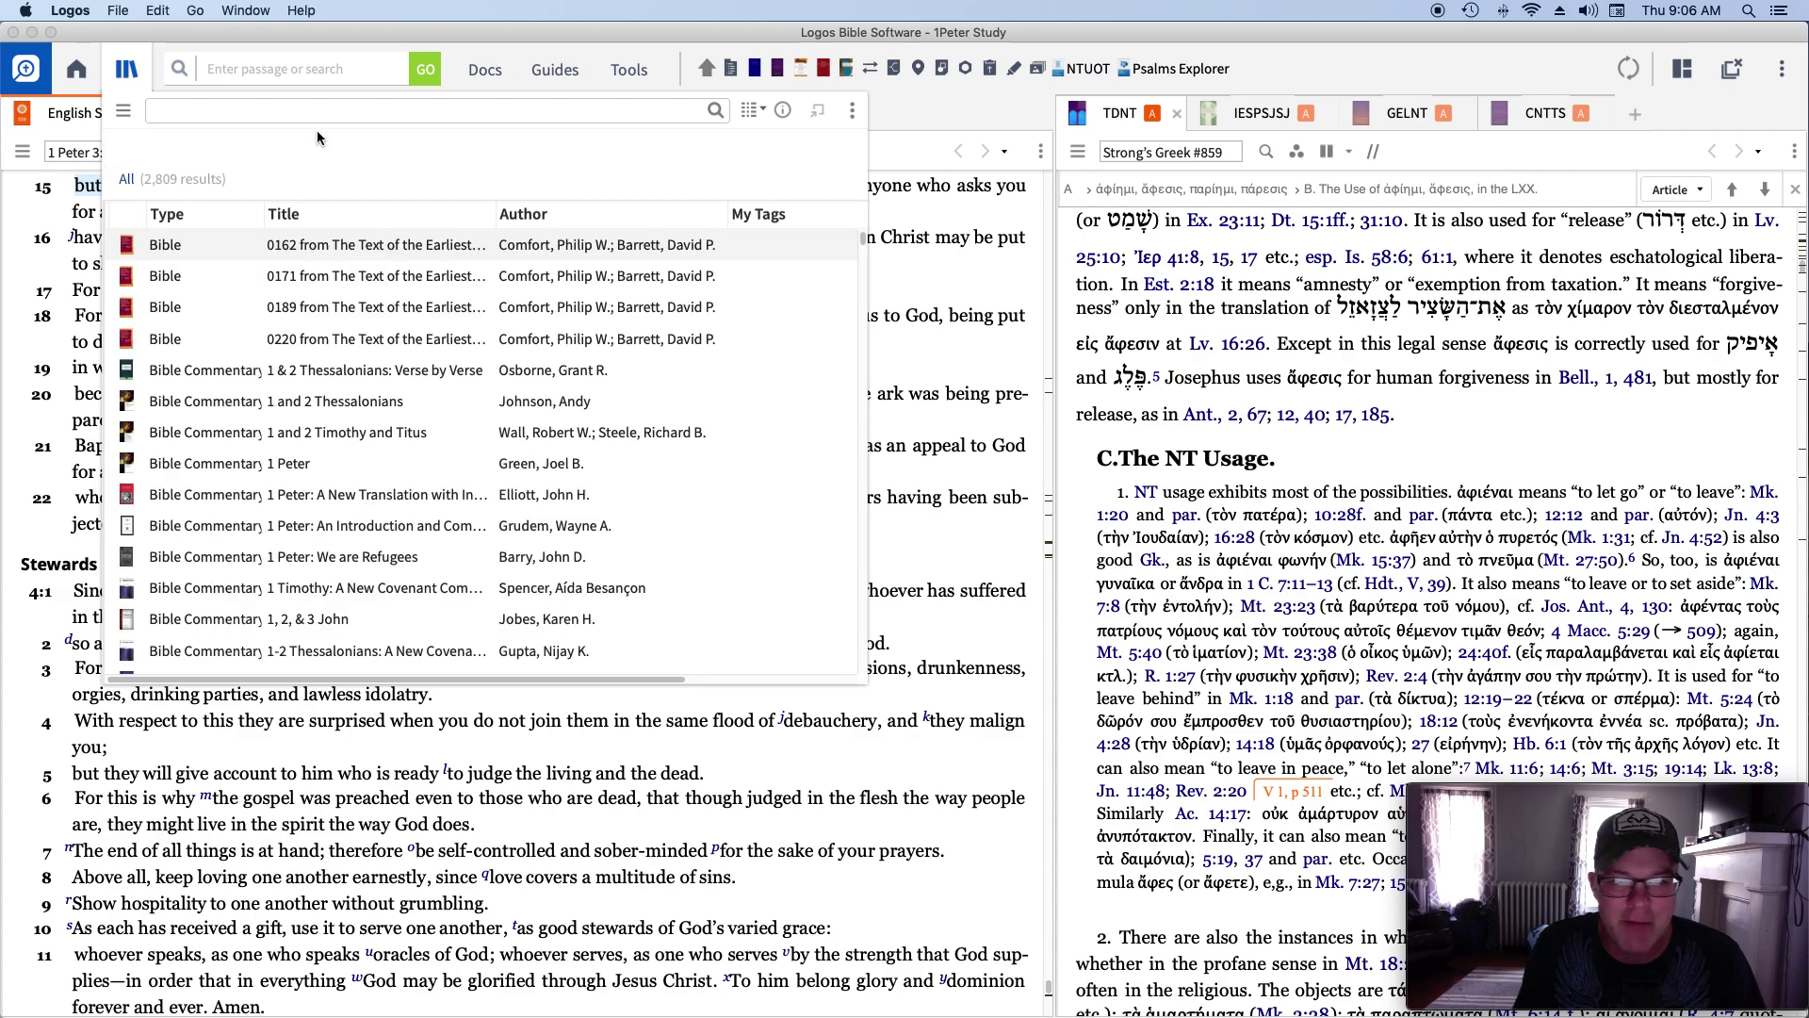
left_click(917, 92)
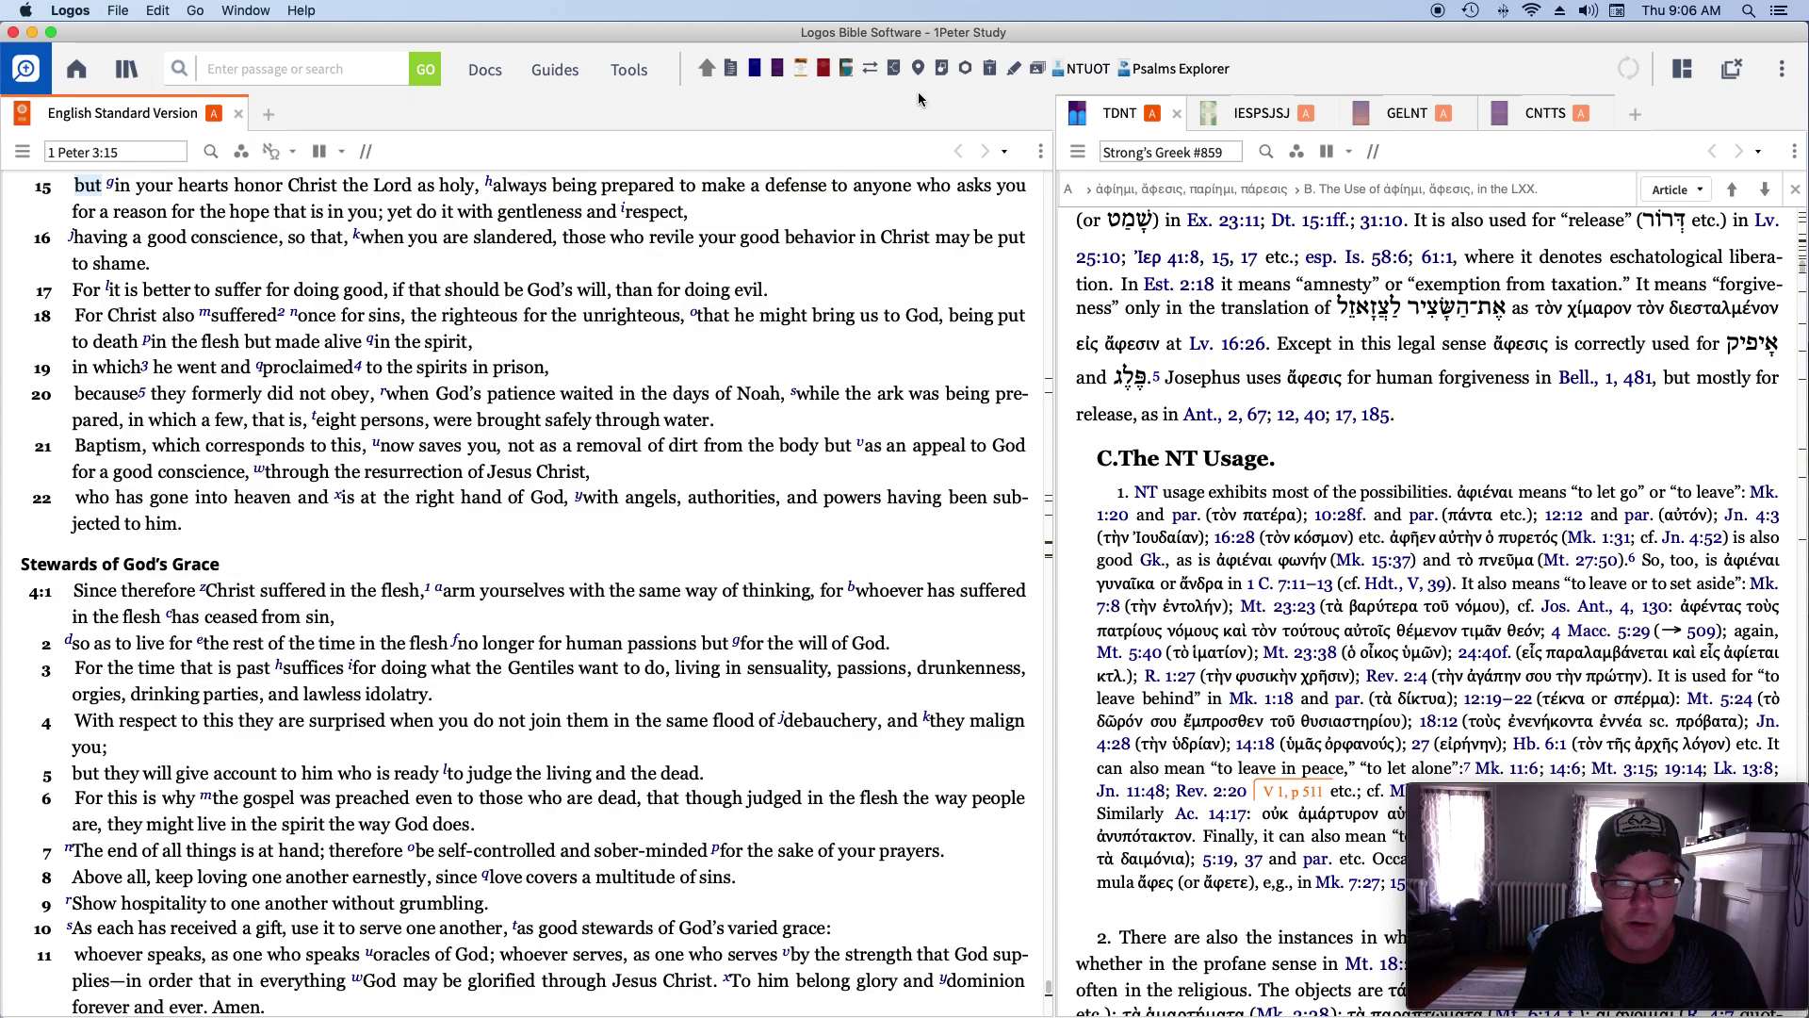
Locate Program Settings among the Utilities tools and view its pinning options without changing them.
left_click(624, 70)
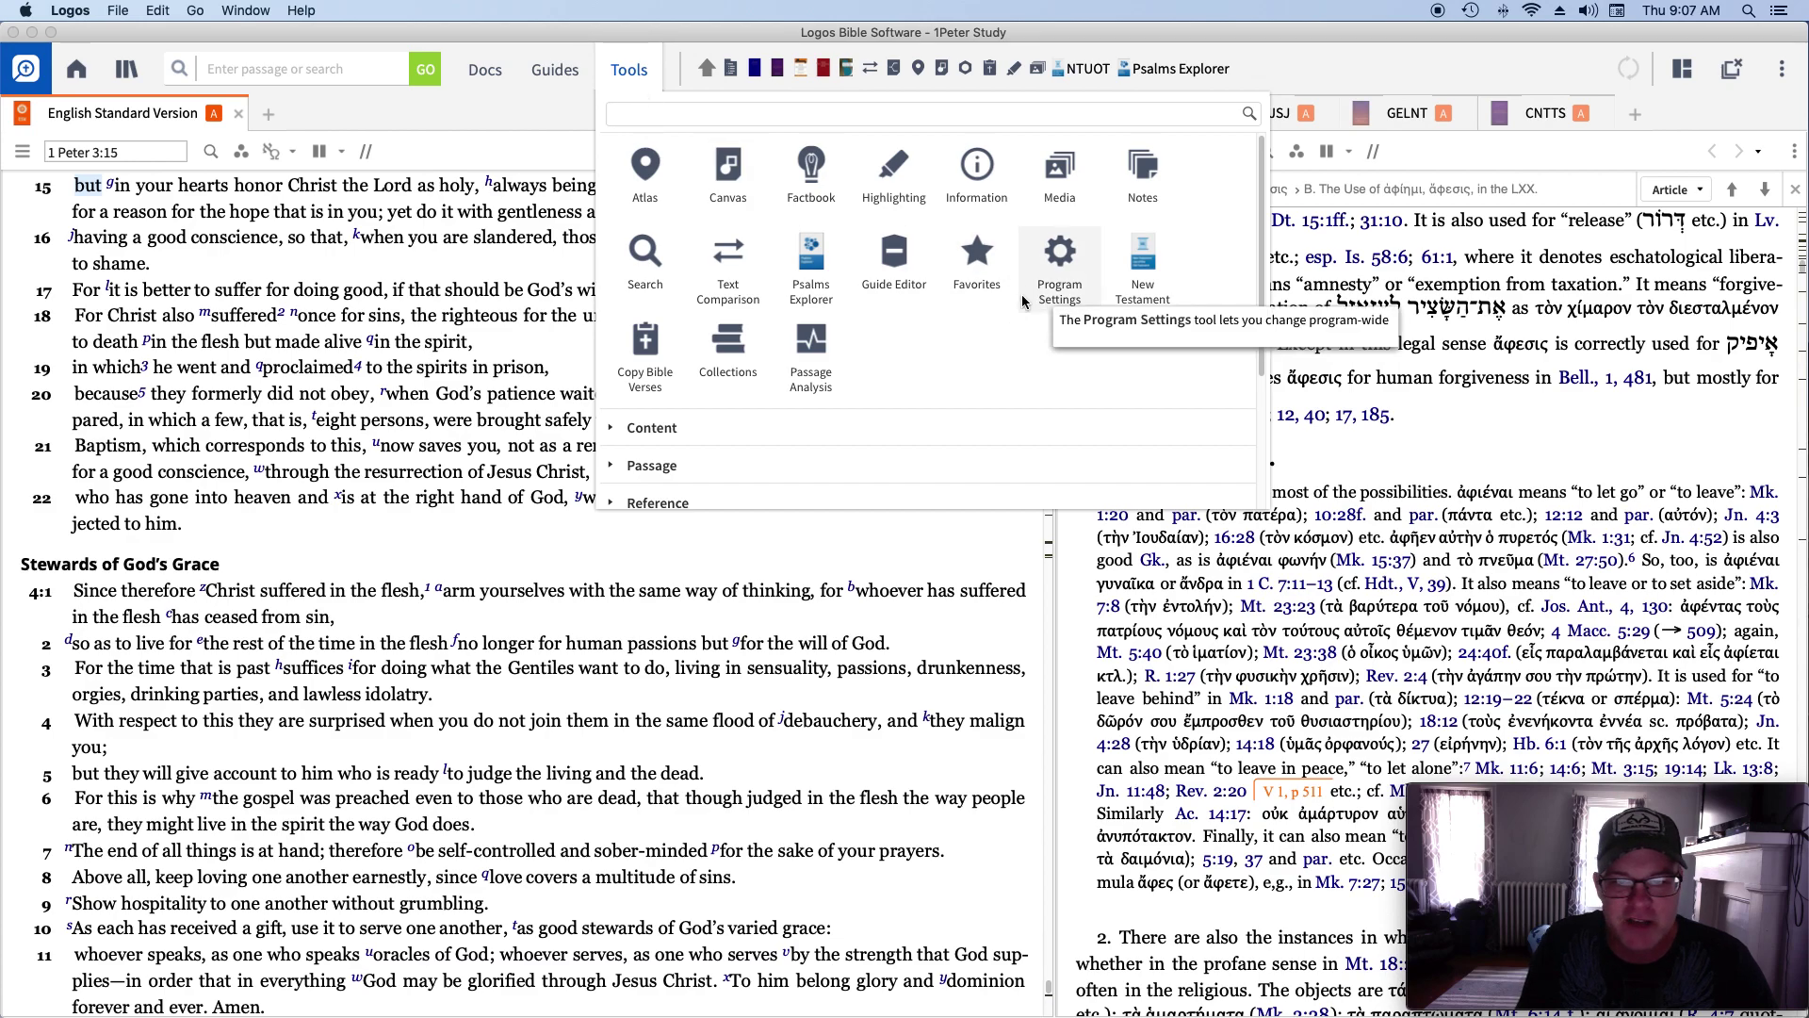
scroll(720, 407, "down", 3)
scroll(720, 412, "down", 2)
left_click(608, 453)
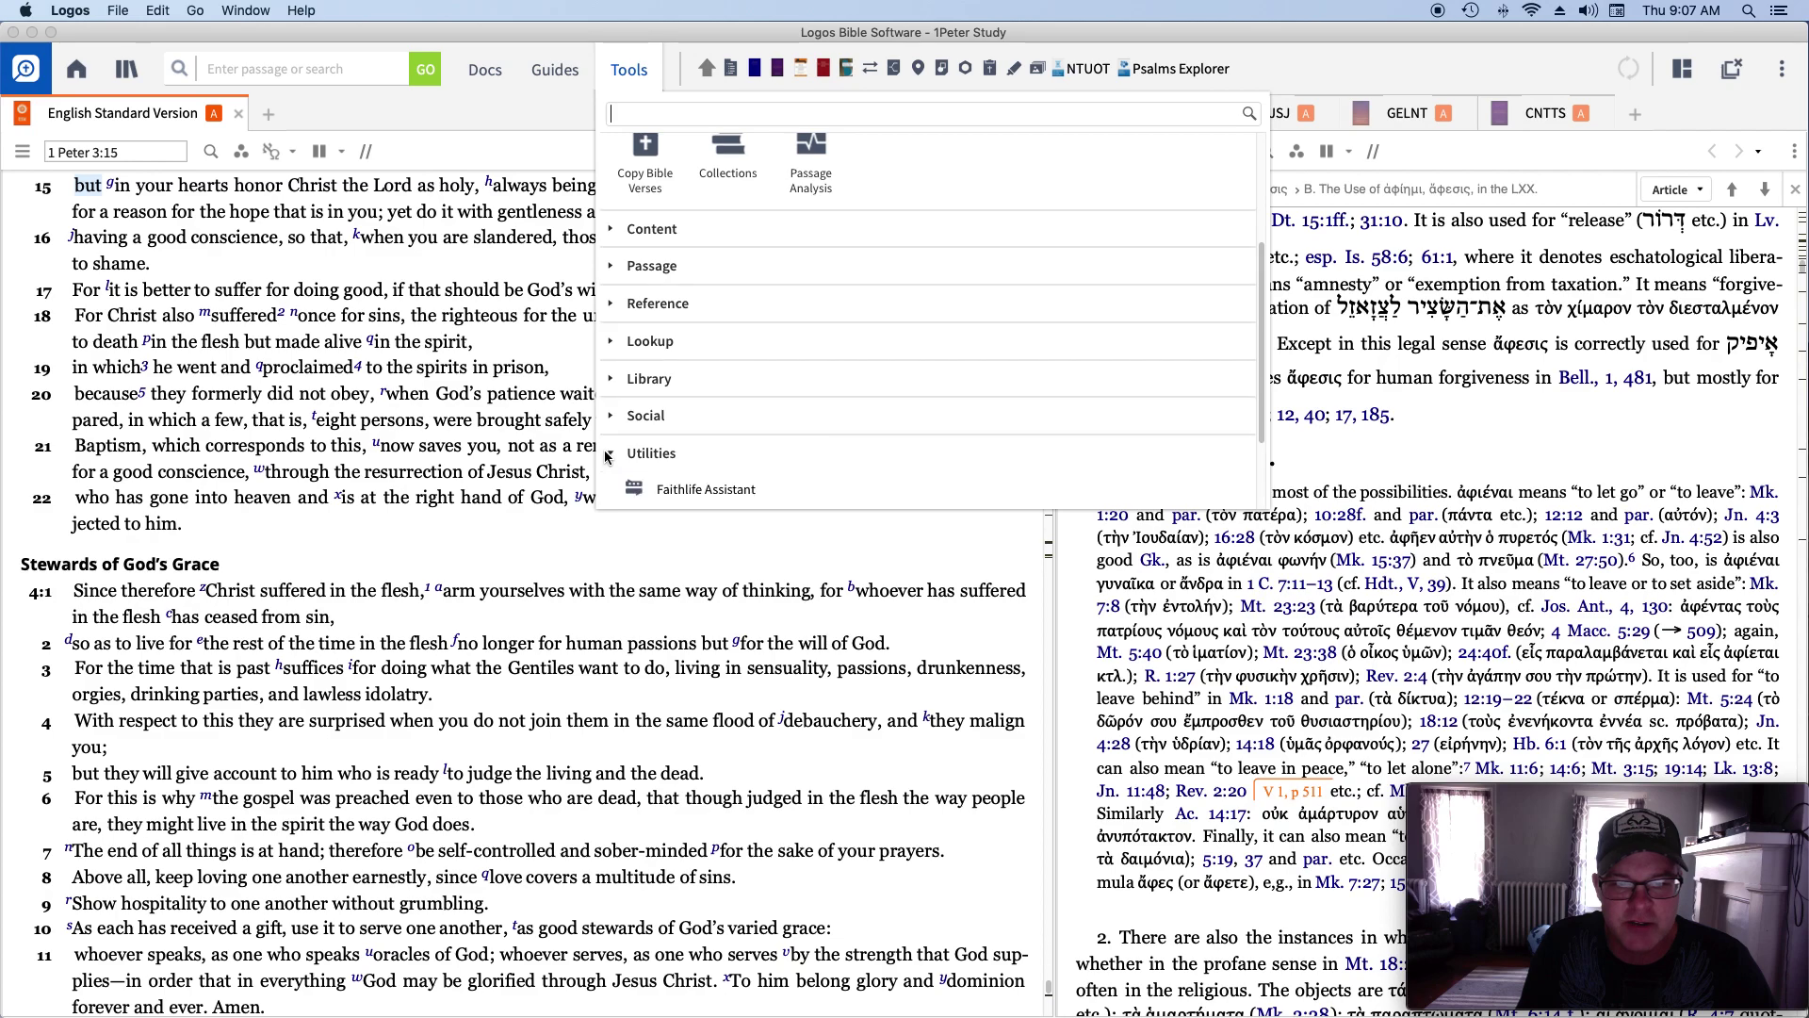
scroll(848, 454, "down", 3)
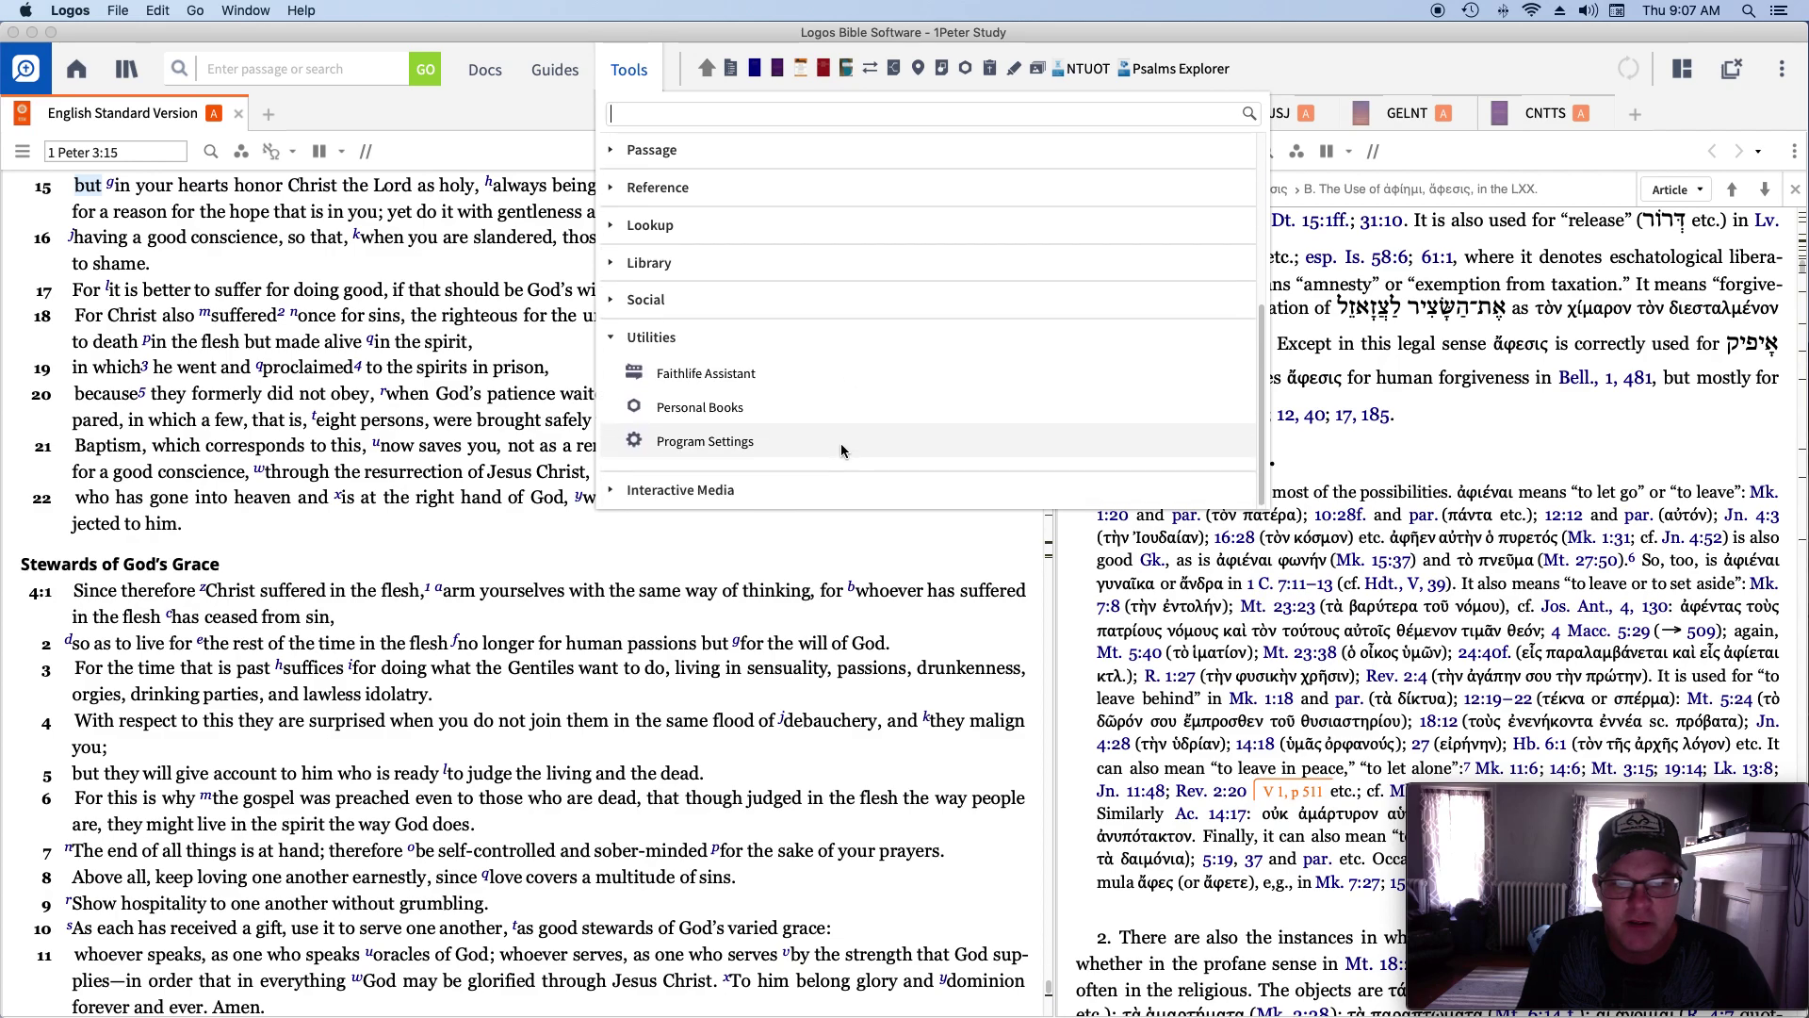
right_click(669, 445)
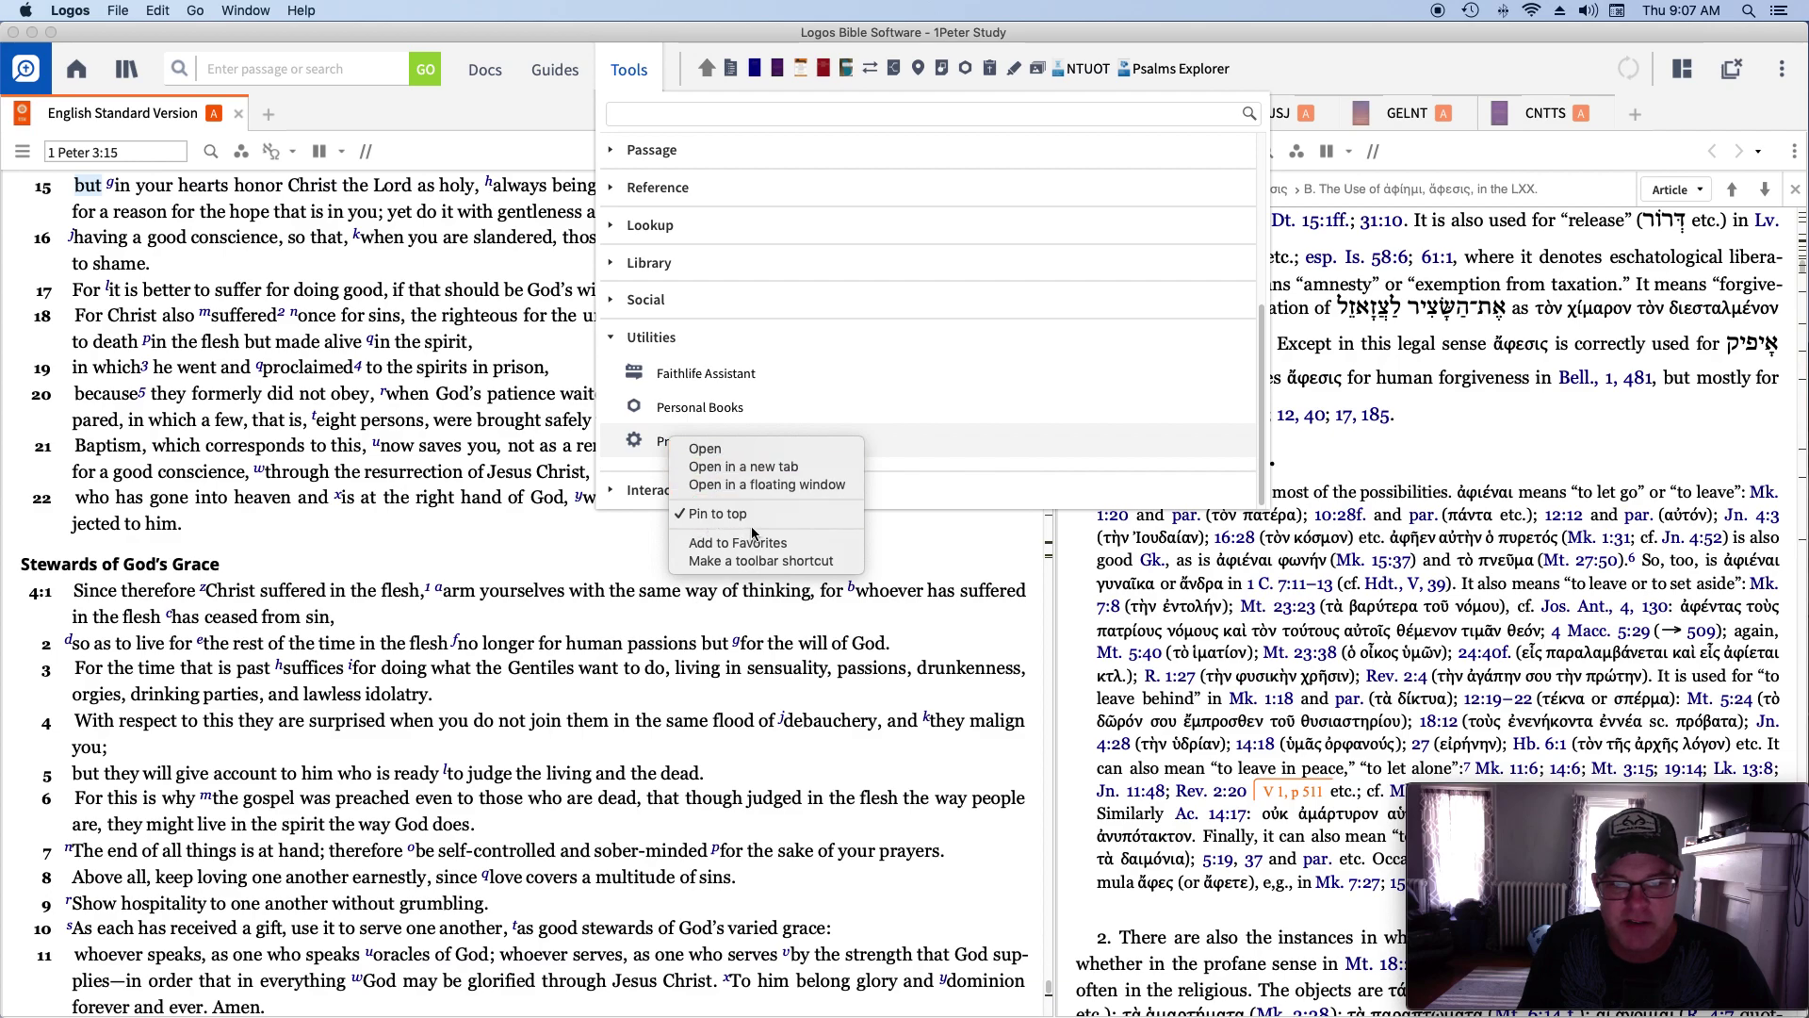
left_click(981, 203)
scroll(982, 204, "up", 5)
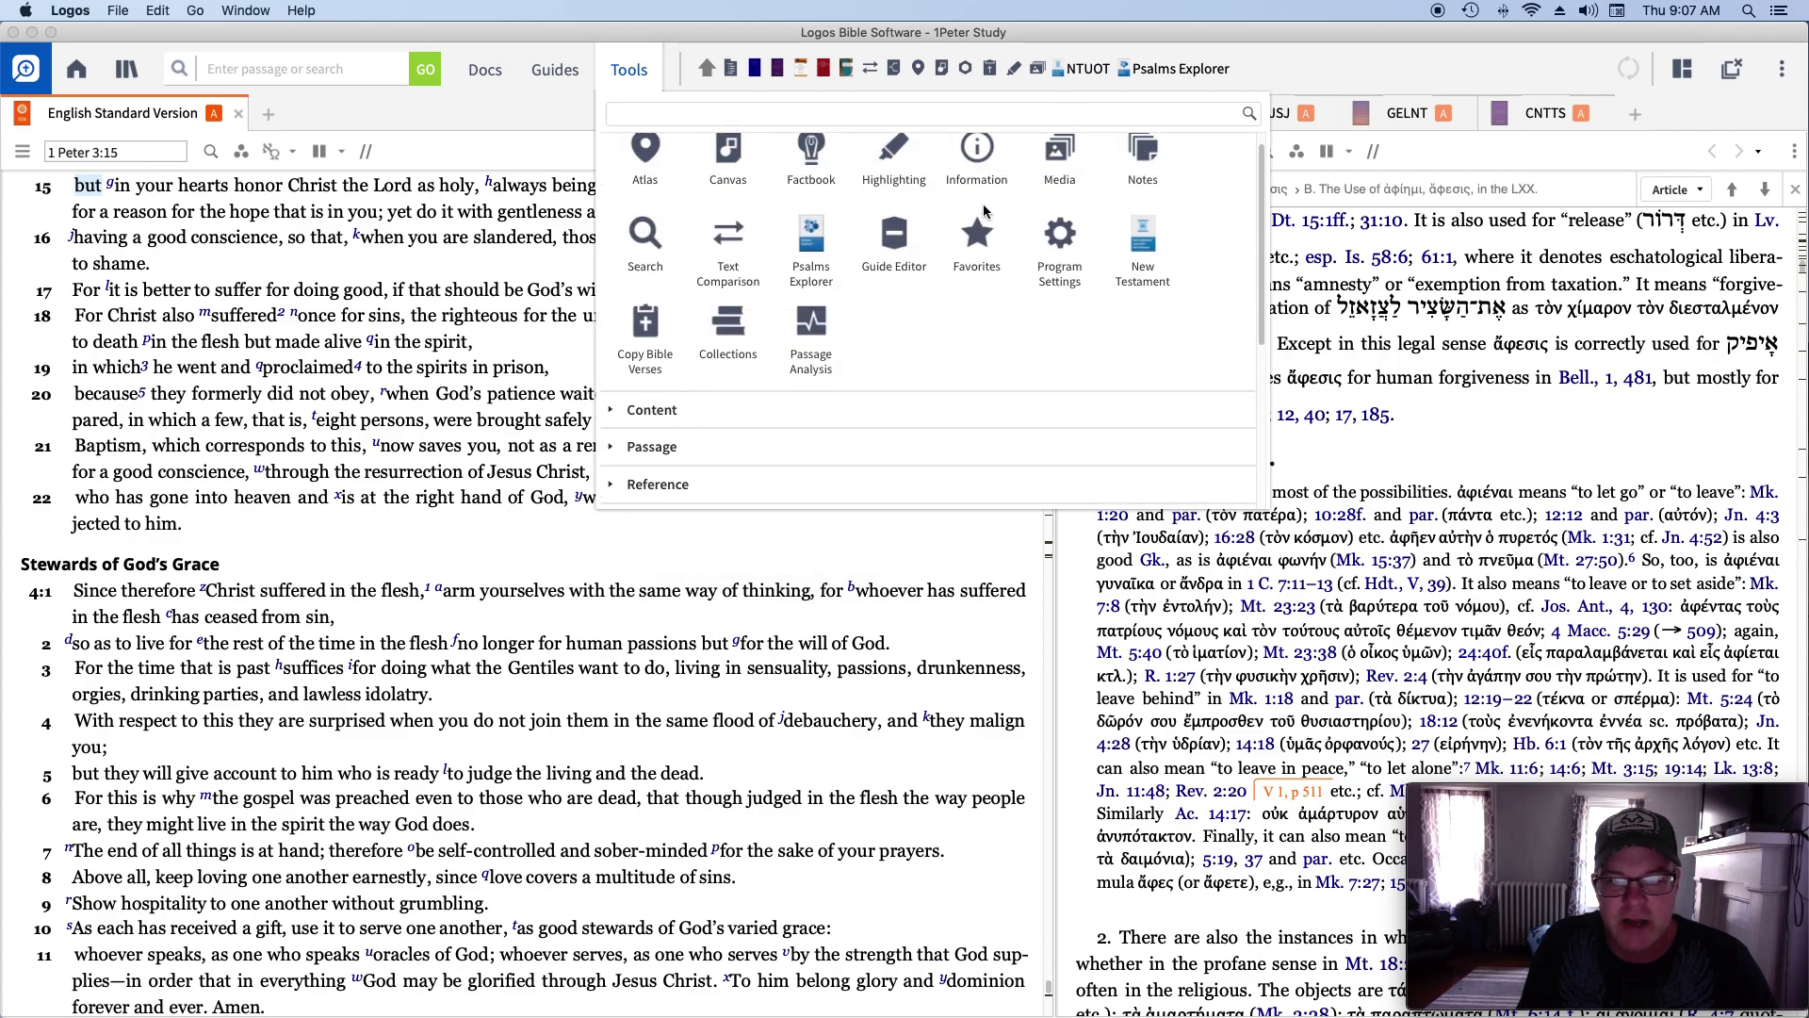
Set At Startup Open to "Blank layout" in the Program Settings and close the settings window.
left_click(1059, 255)
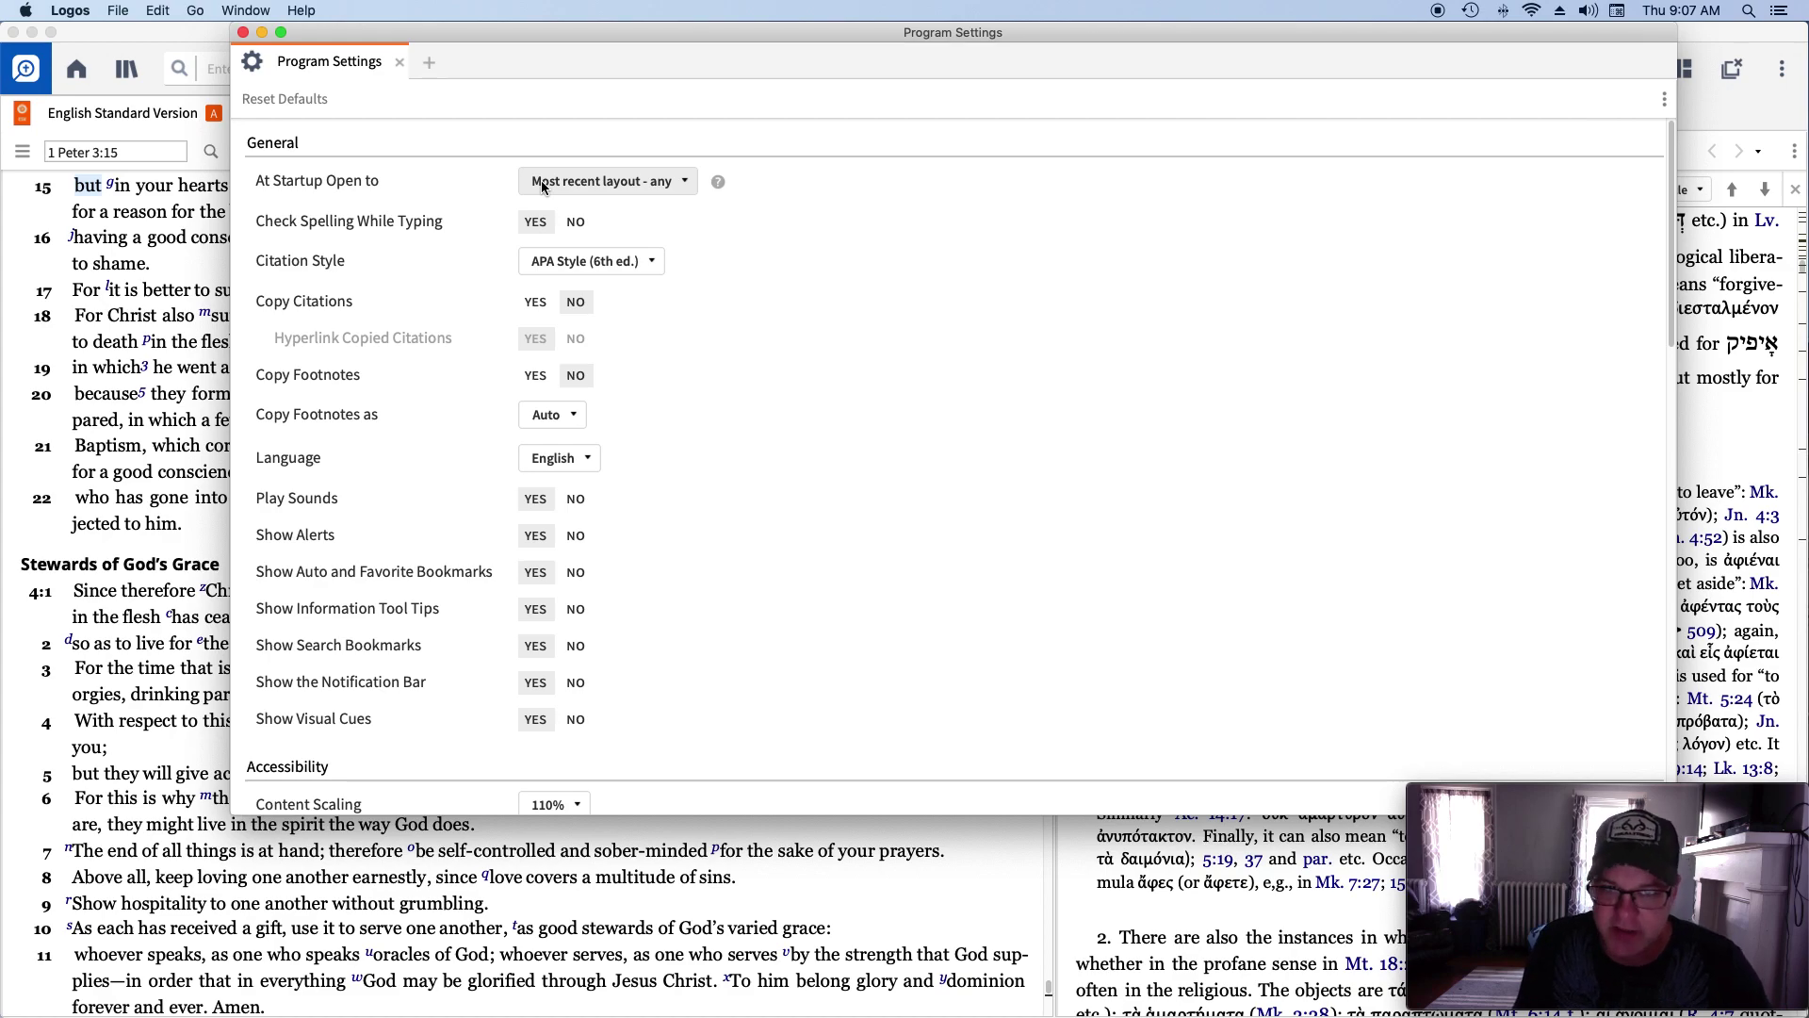
left_click(679, 180)
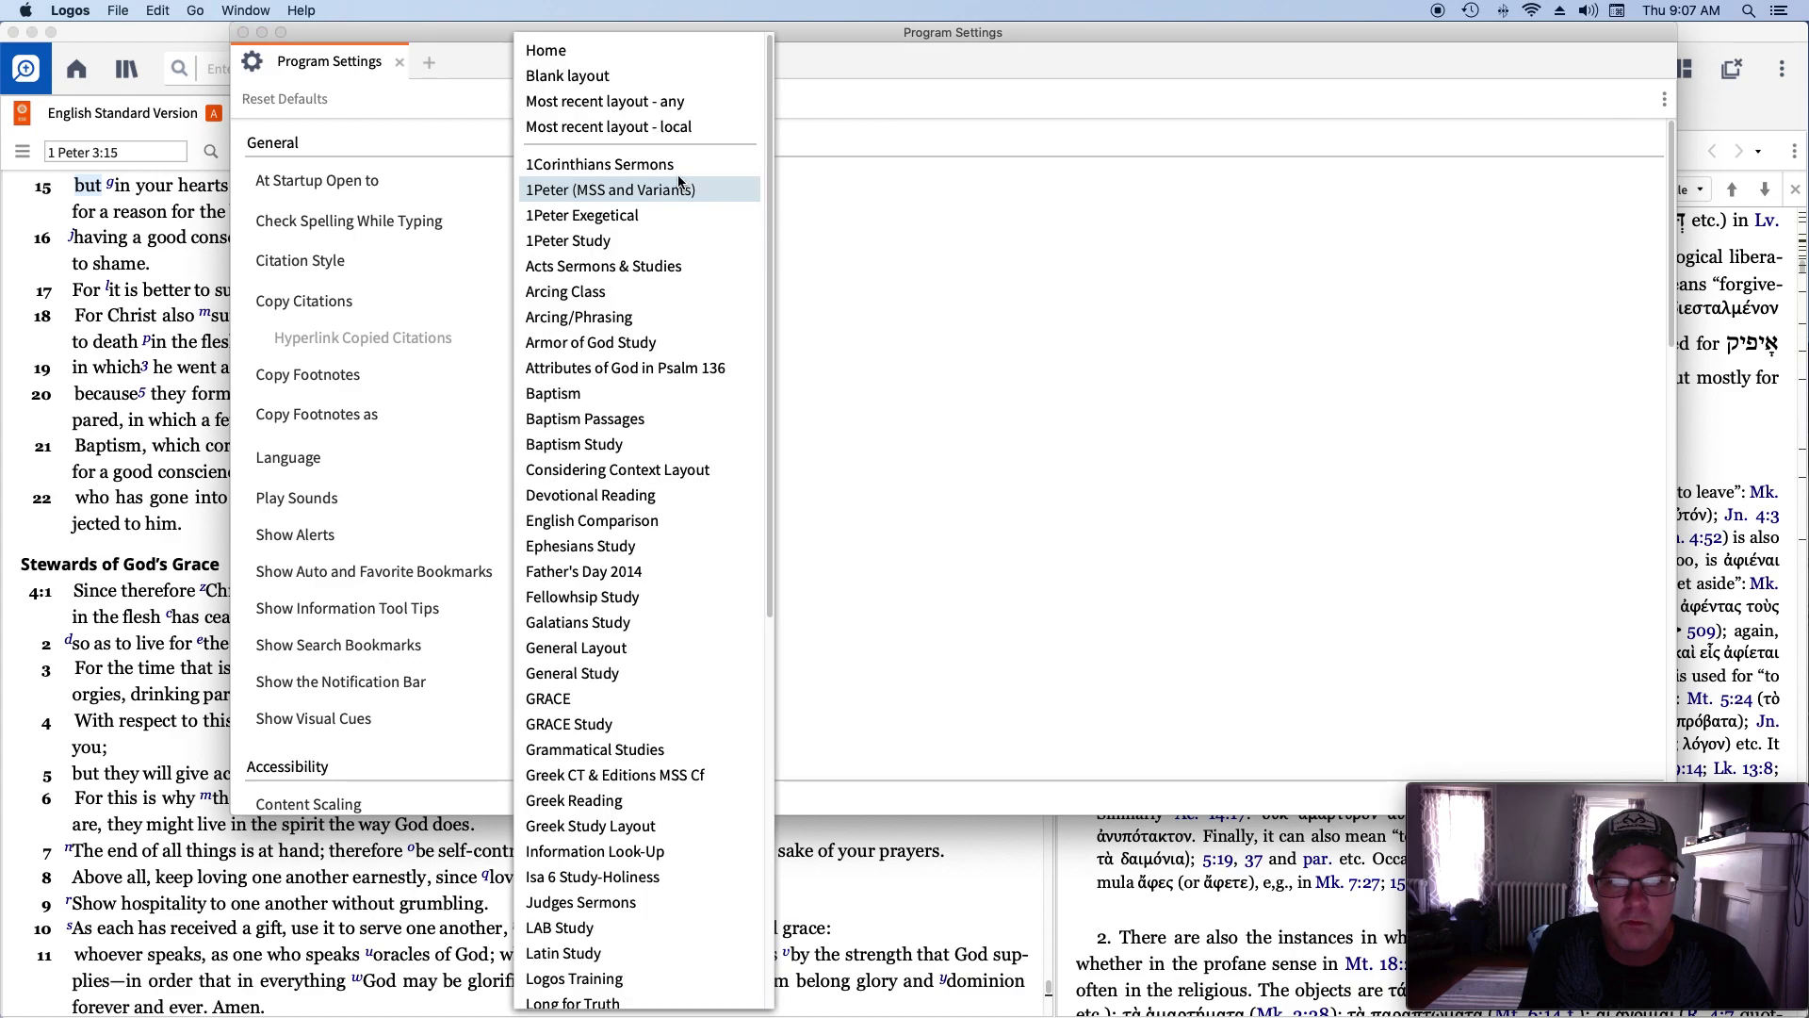
left_click(564, 75)
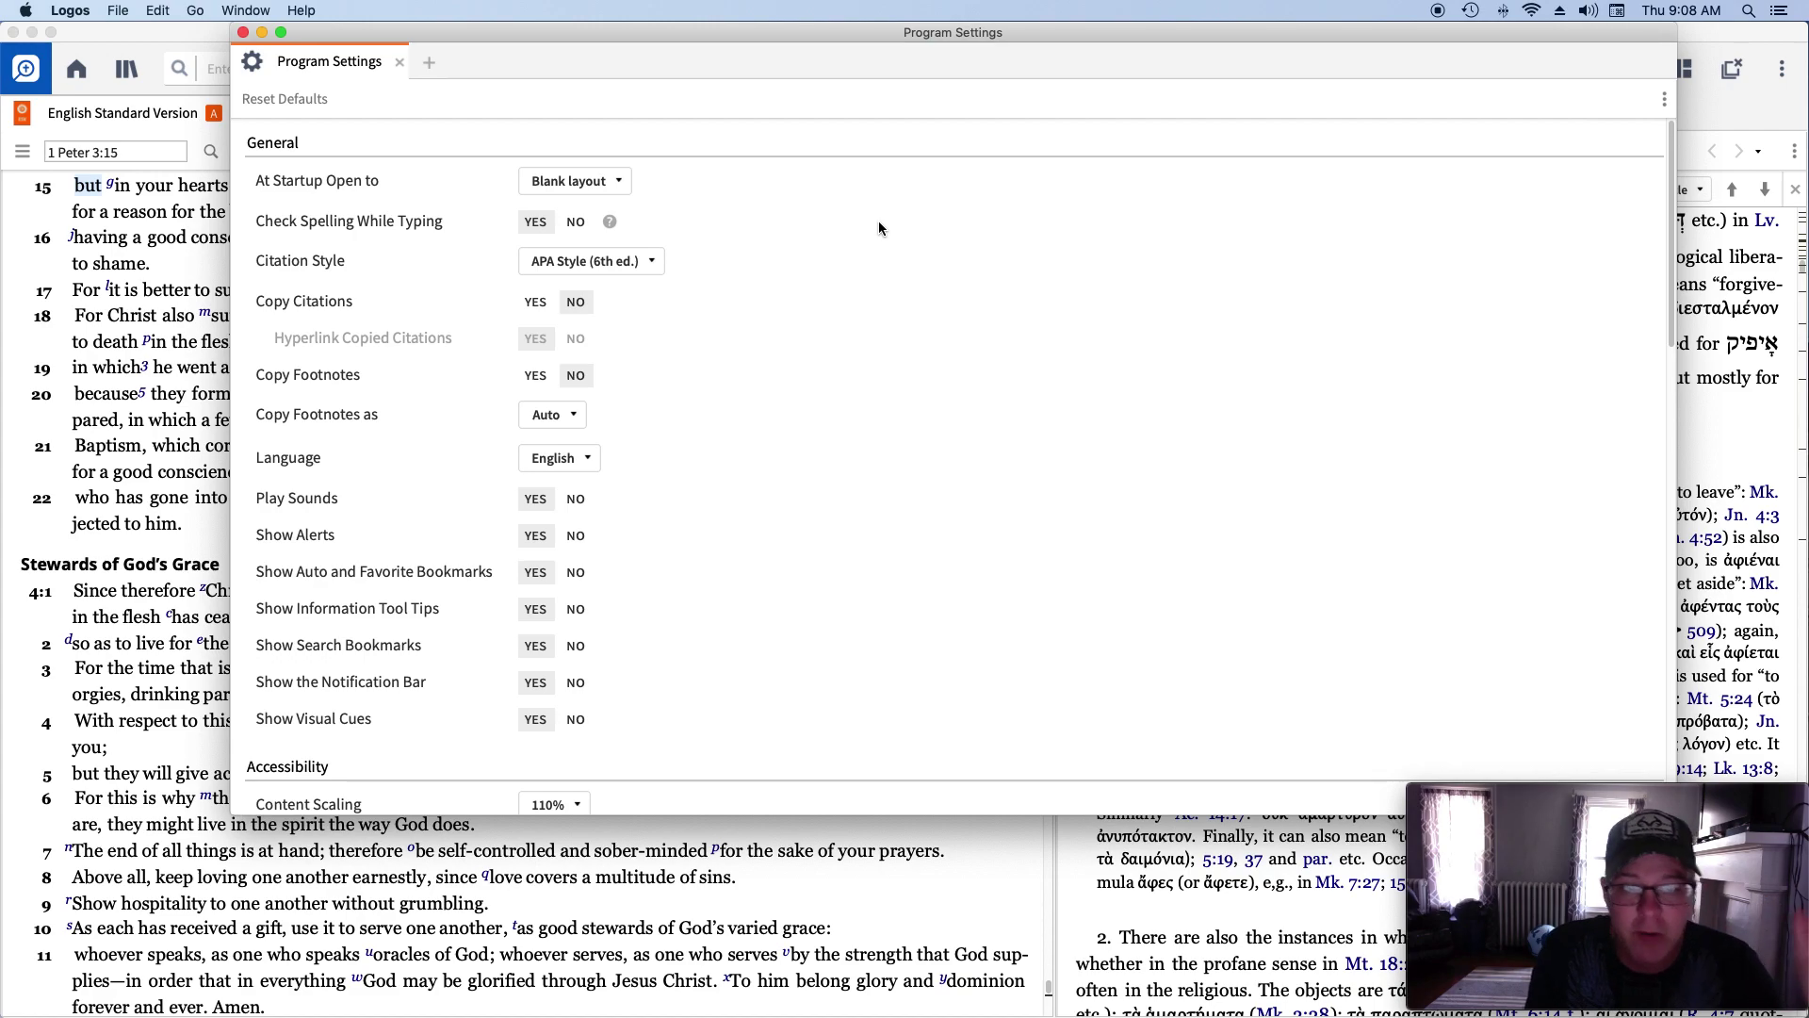
left_click(242, 33)
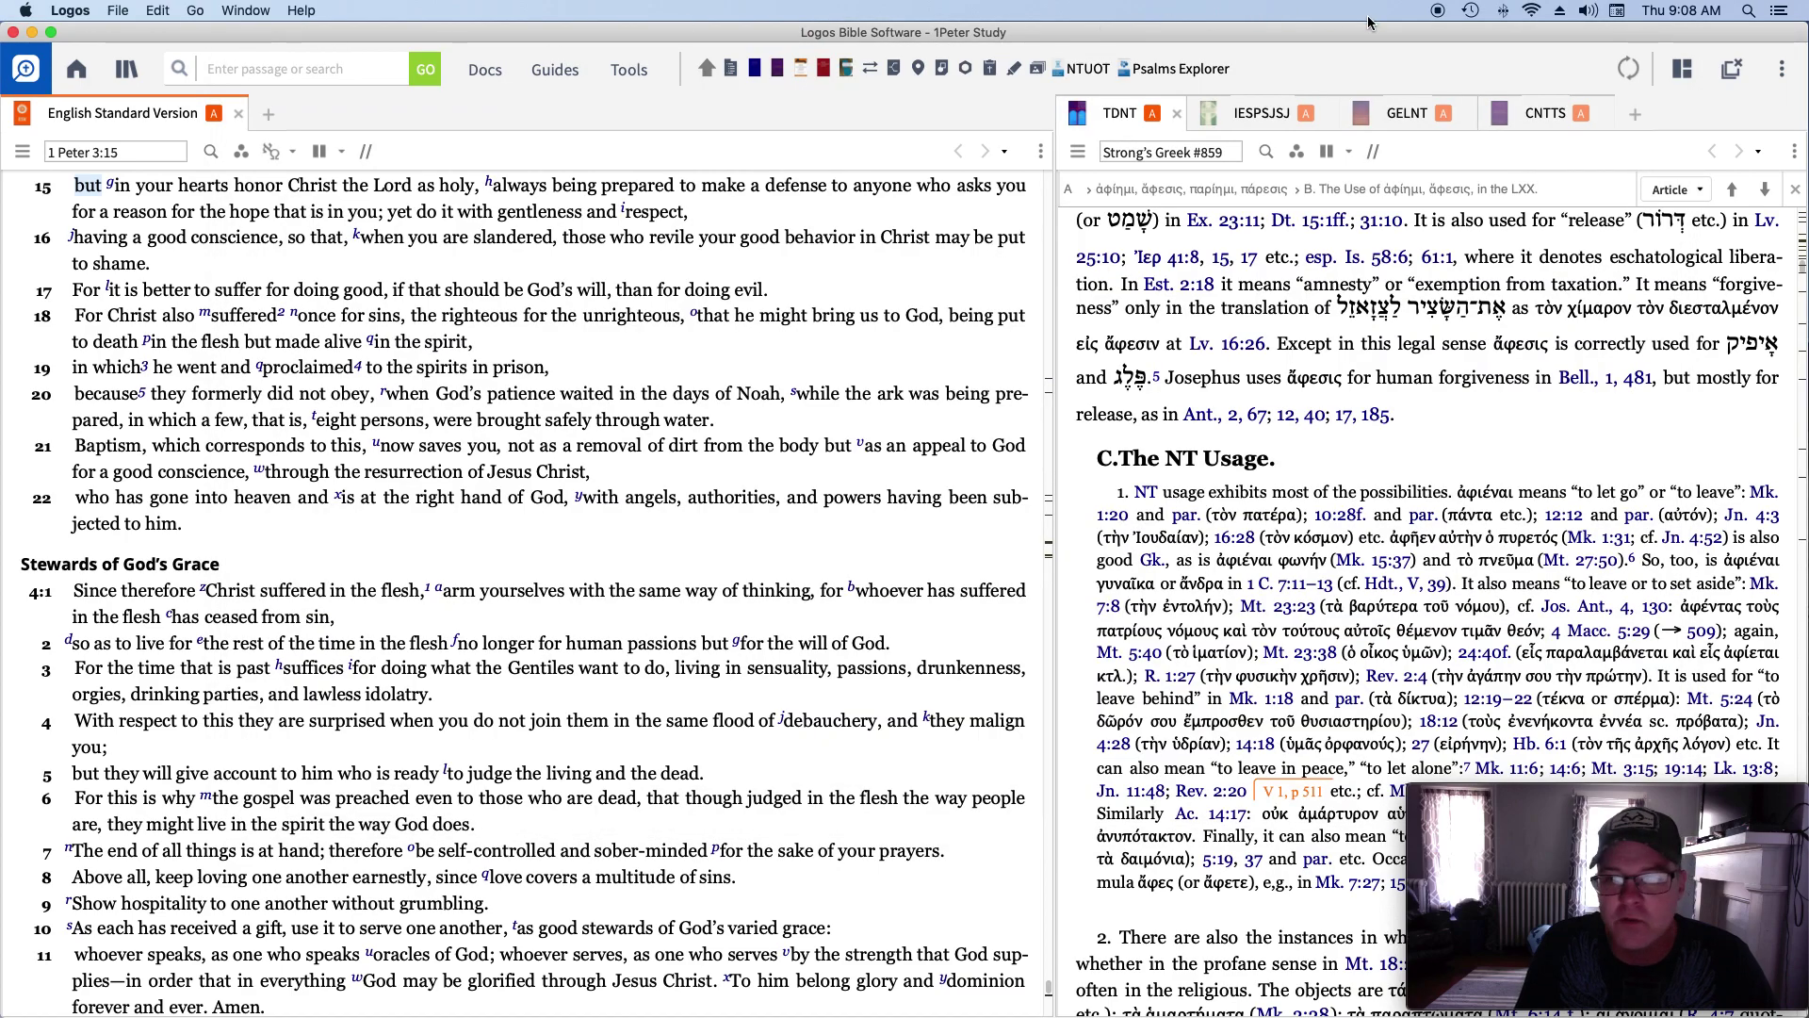
Restart Logos Bible Software with the blank startup layout and check the notification for background activity.
left_click(1627, 75)
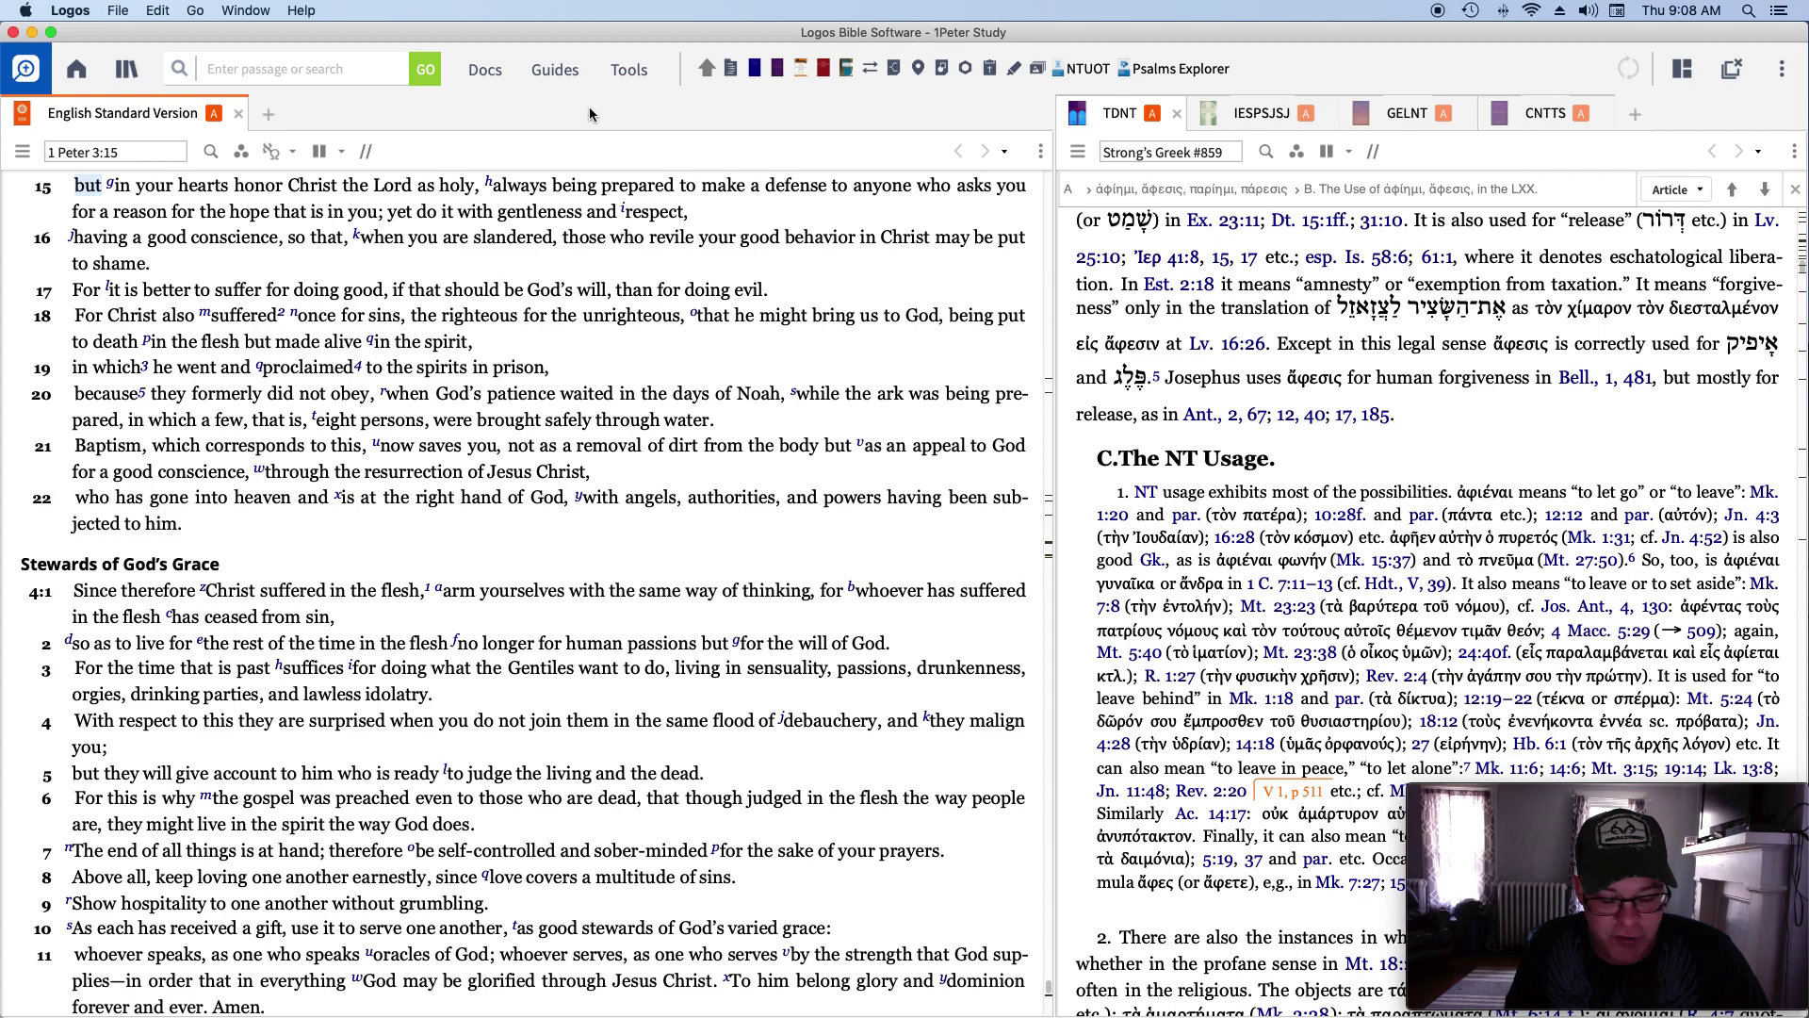
key("super+q")
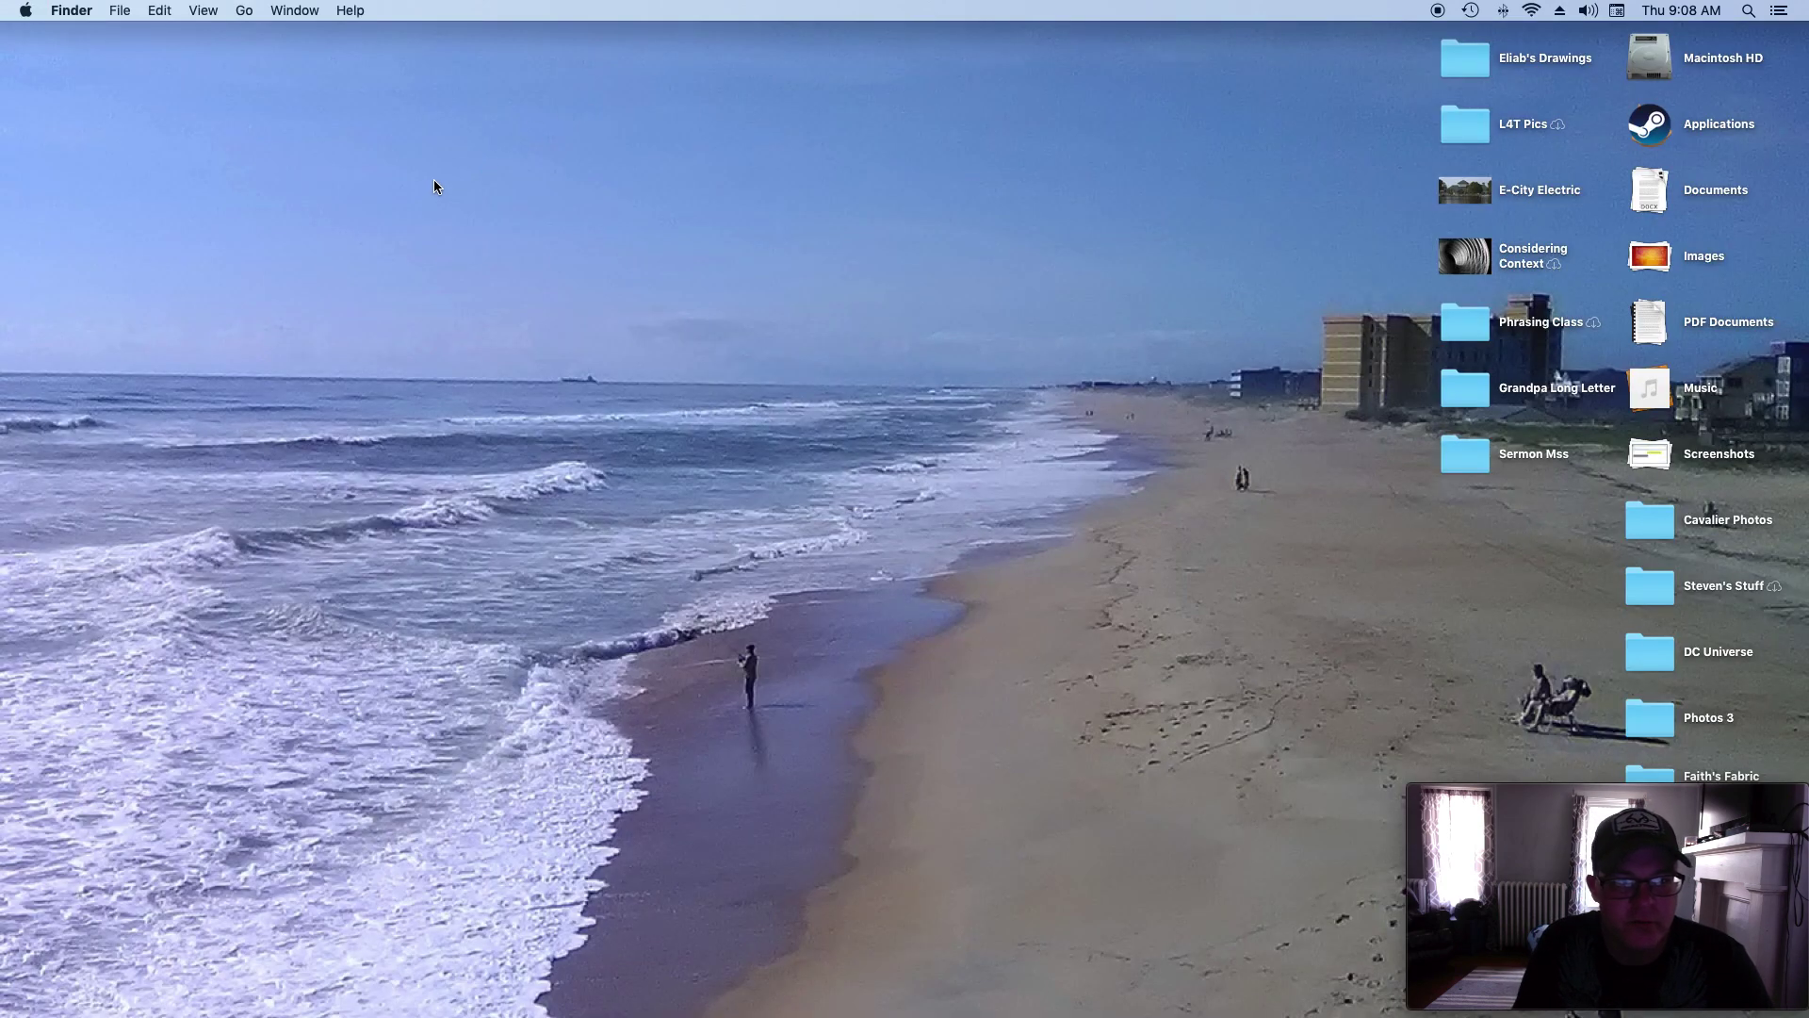
mouse_move(904, 1016)
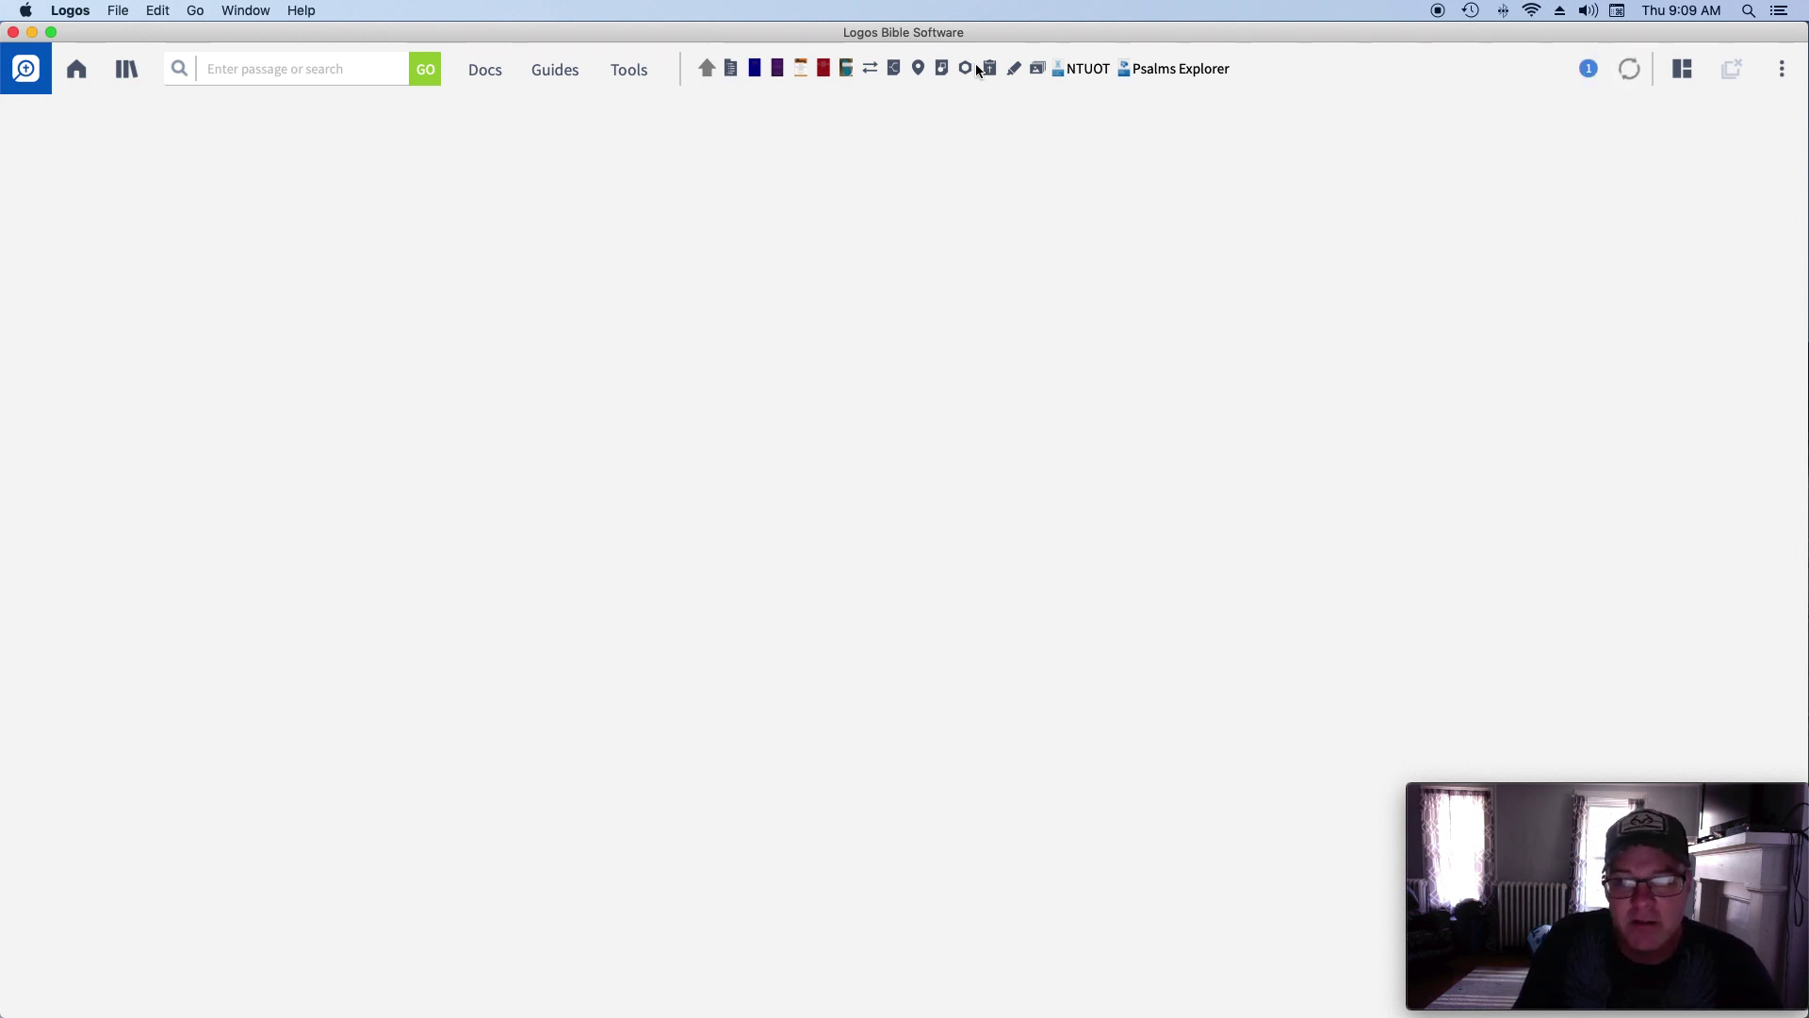
left_click(1588, 69)
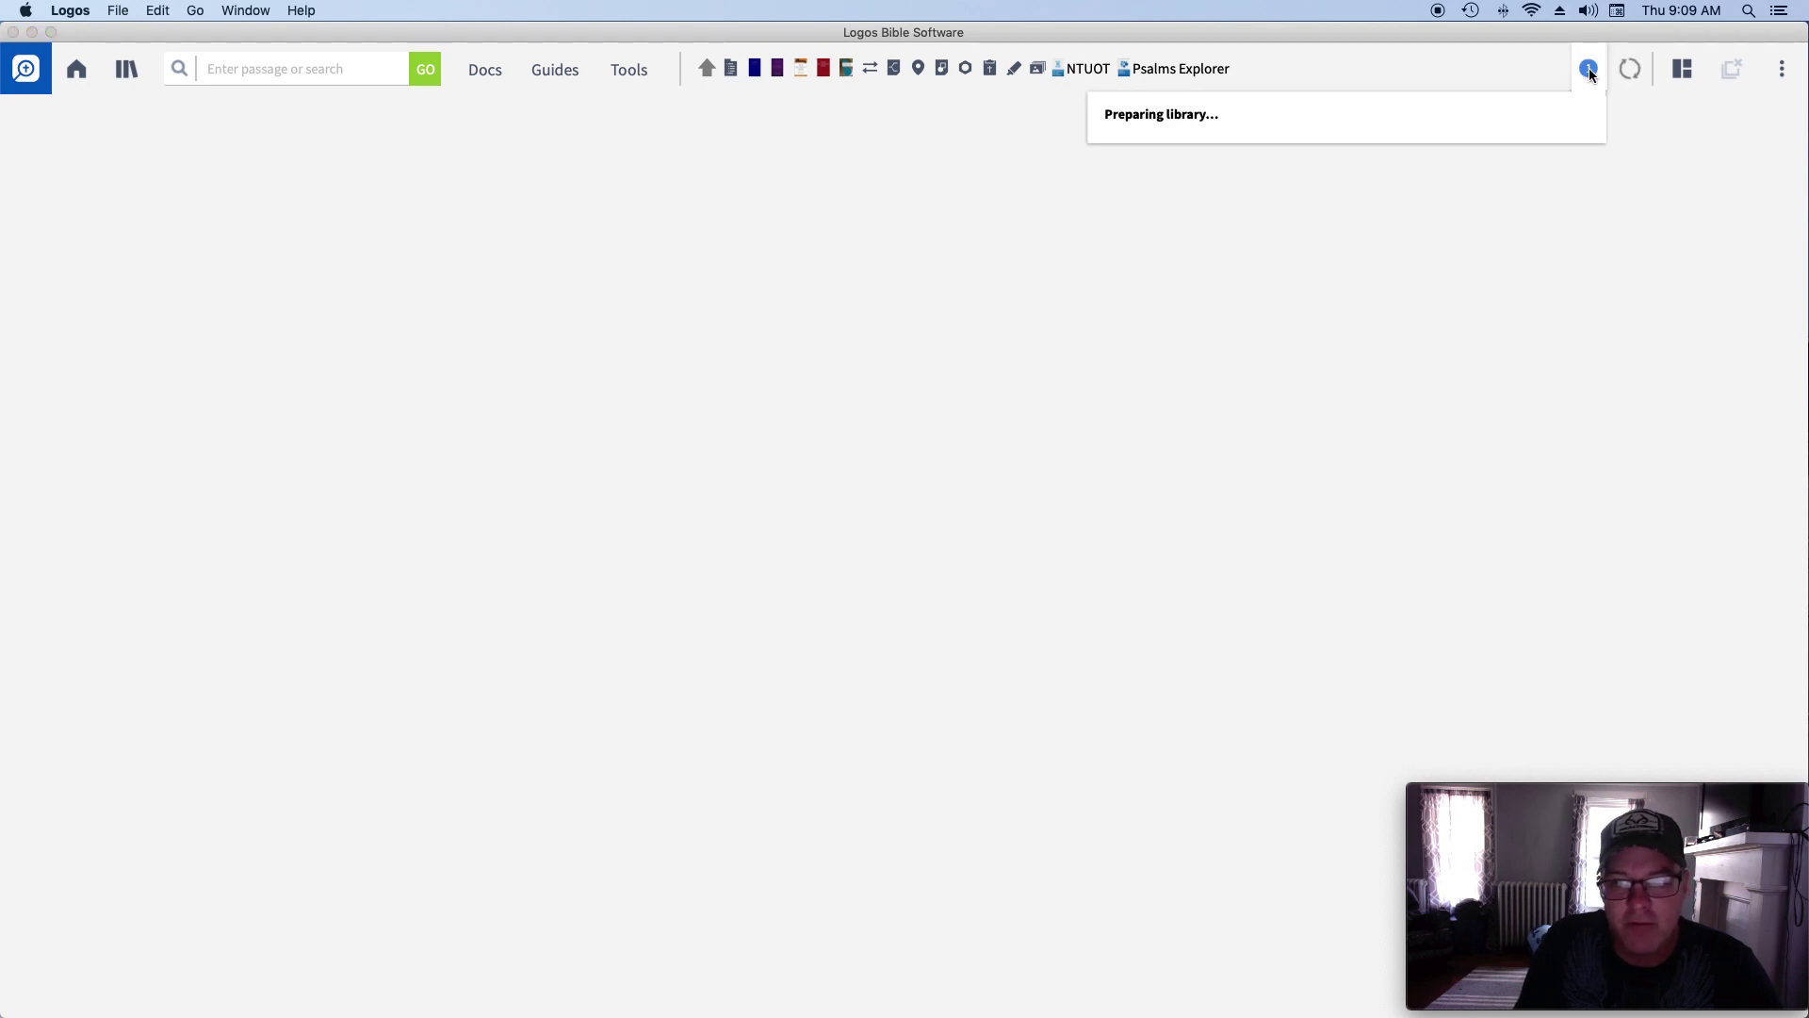
left_click(1589, 70)
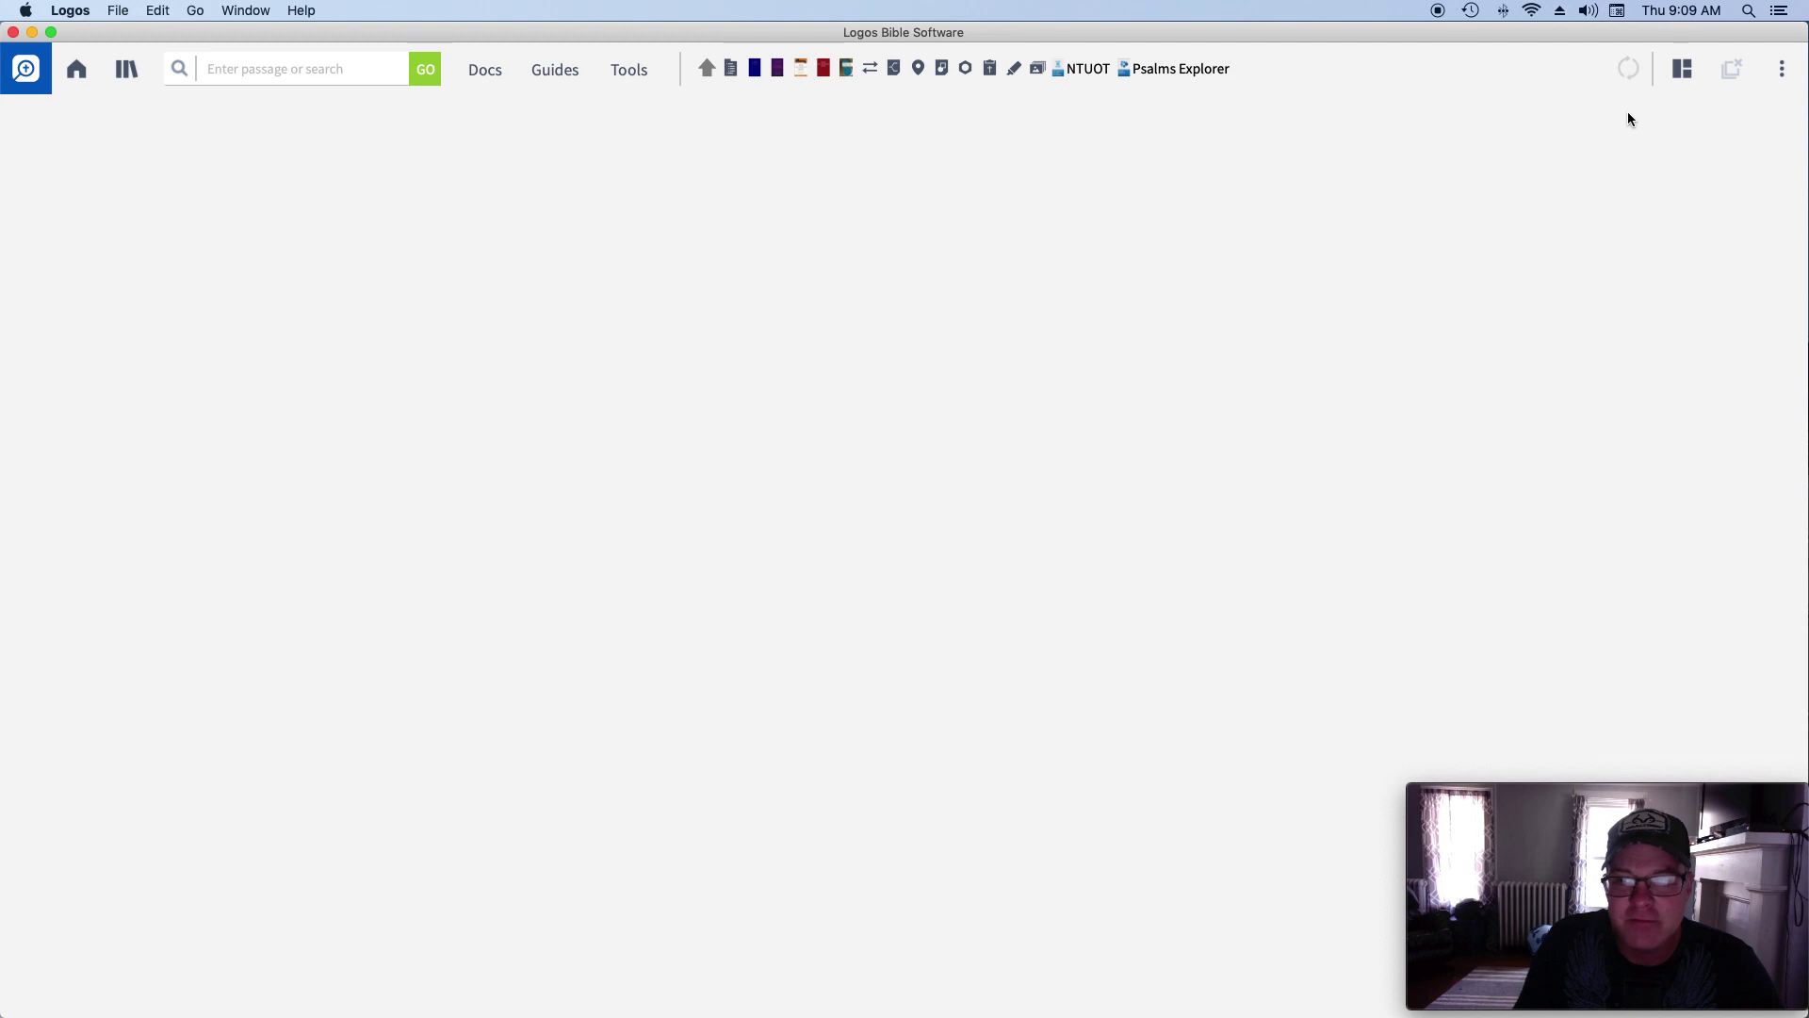
Load the saved 1Peter Study layout.
left_click(1680, 70)
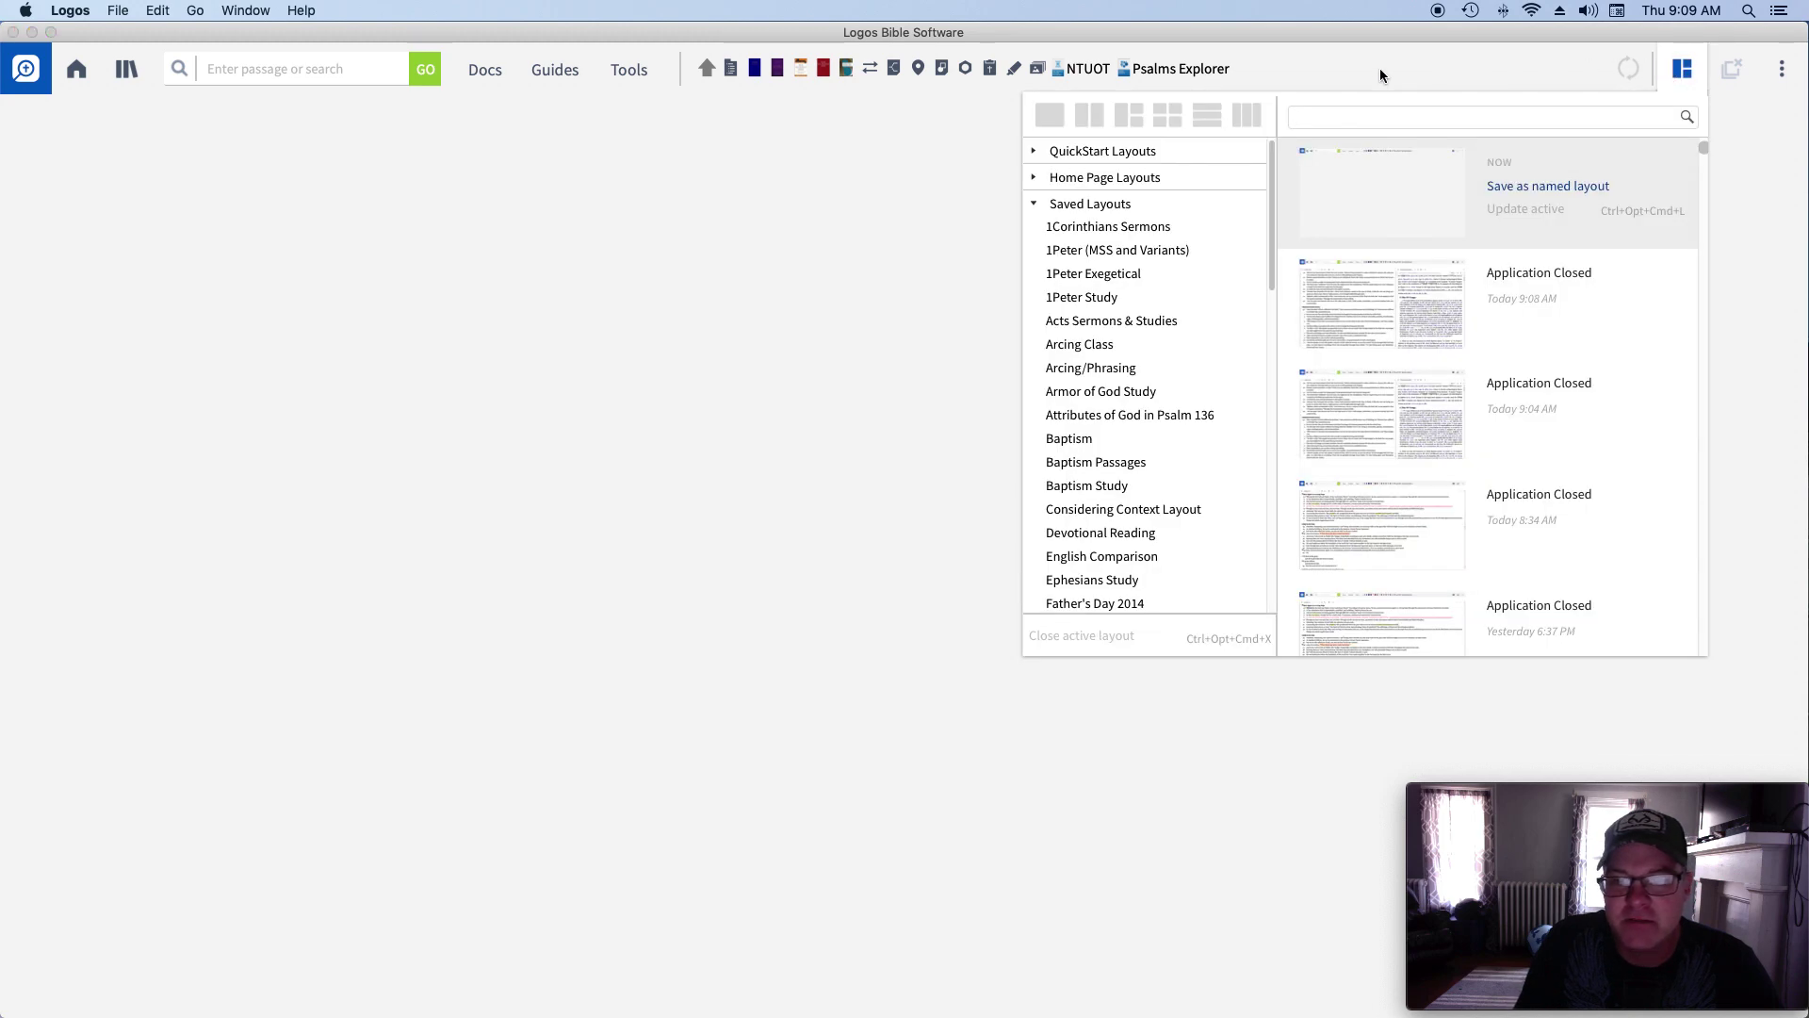
left_click(1069, 299)
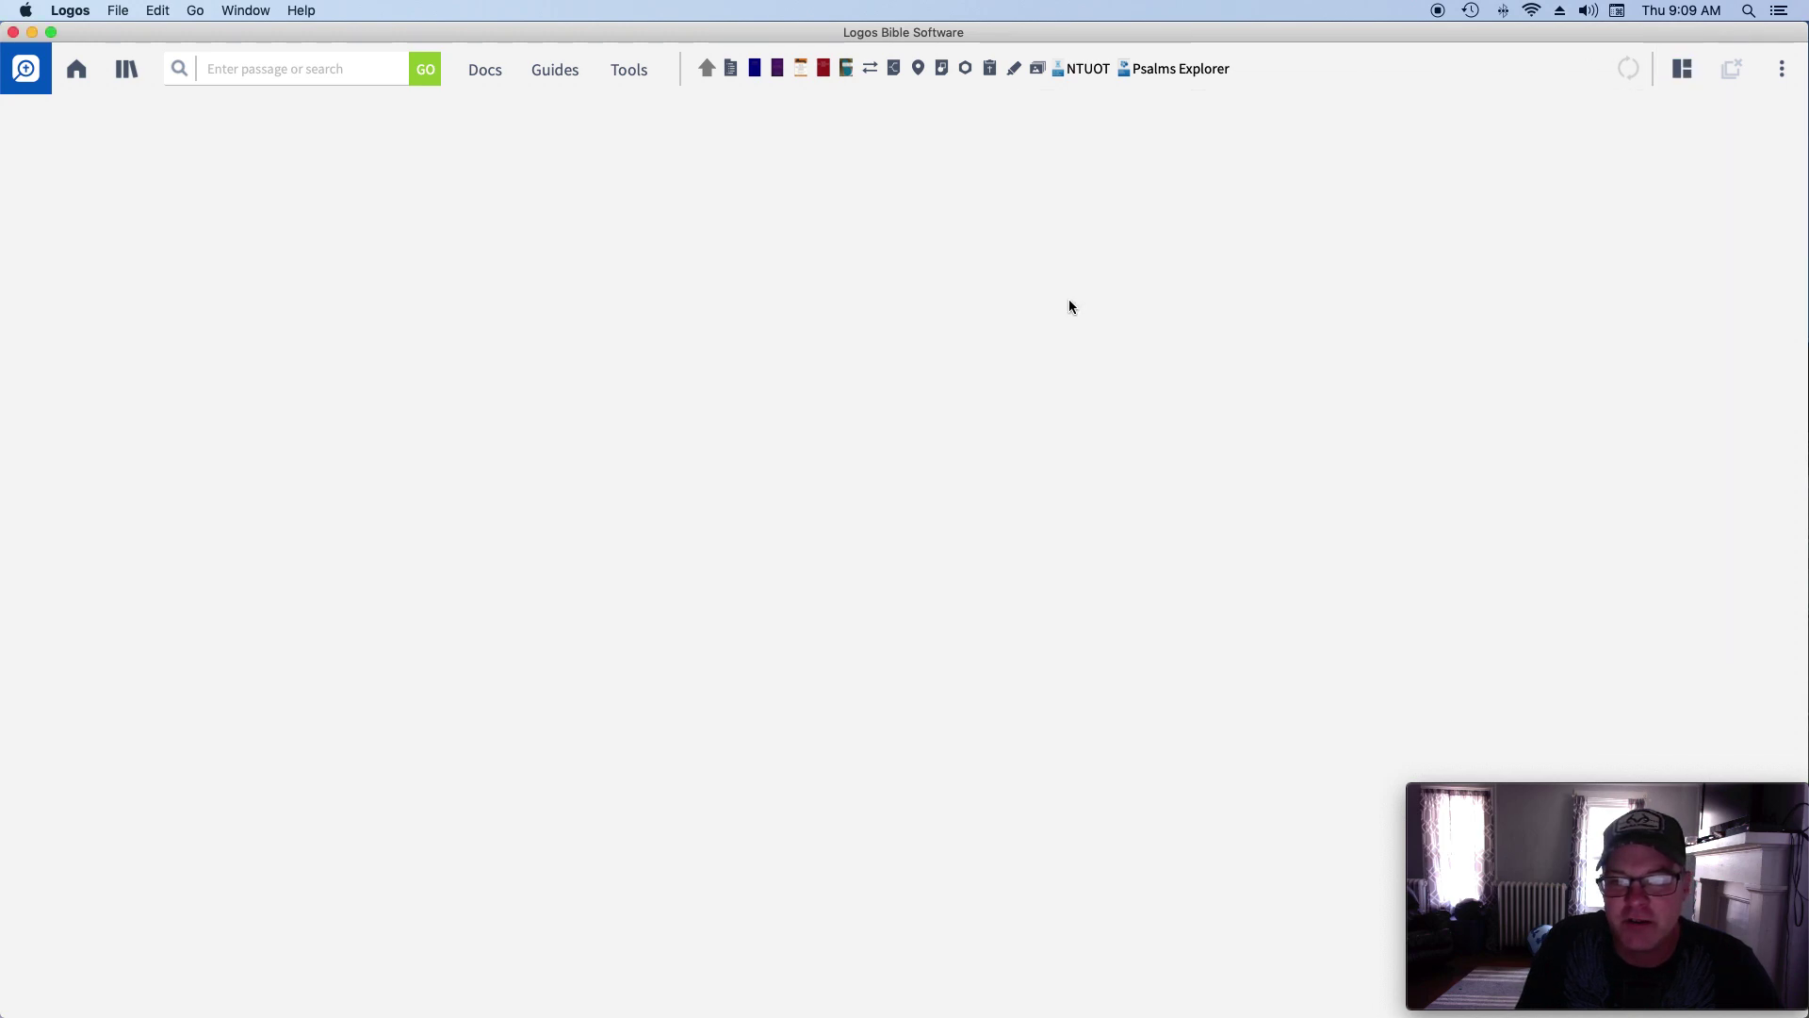